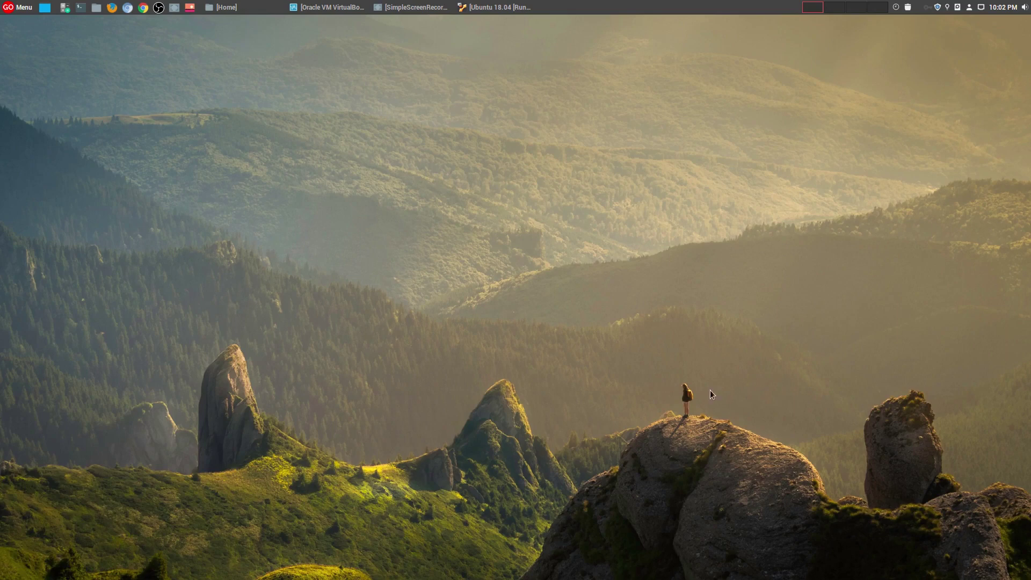
# Step: Raise the running 'Ubuntu 18.04' virtual machine window from the host taskbar
pyautogui.click(497, 7)
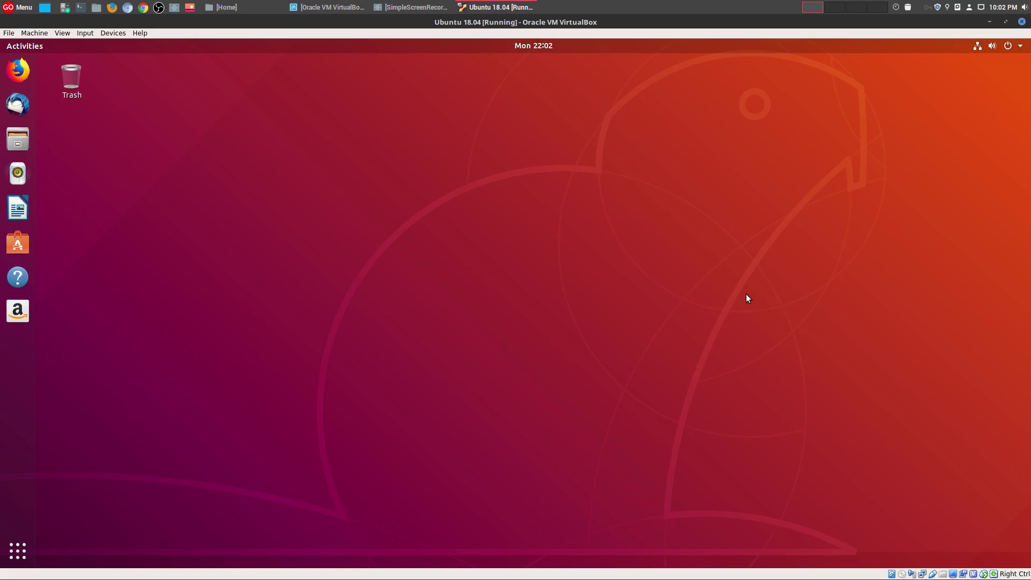
# Step: Show Settings' Details › About page (GNOME 3.28.0) and move the window to the right
pyautogui.click(1020, 47)
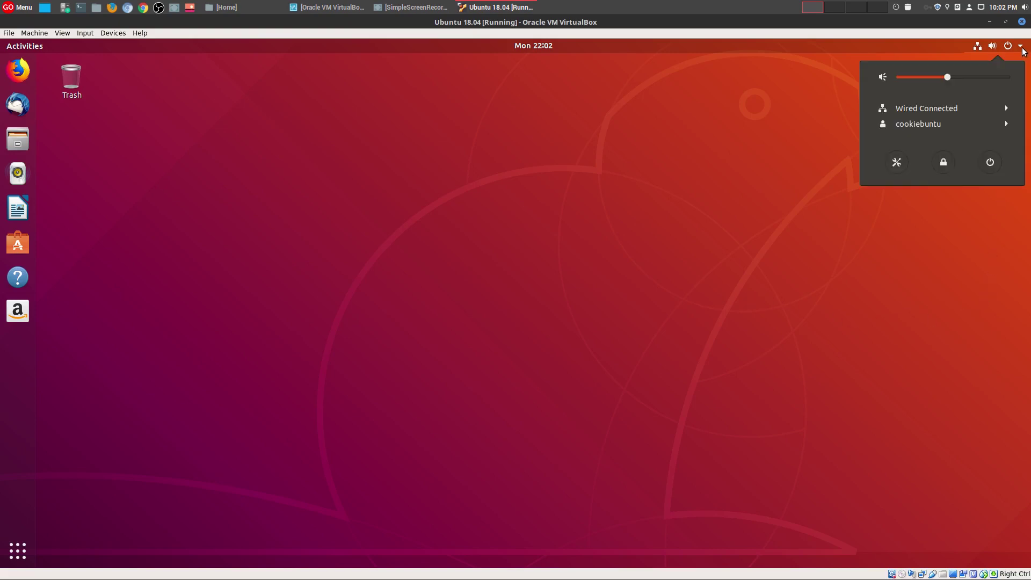
pyautogui.click(898, 162)
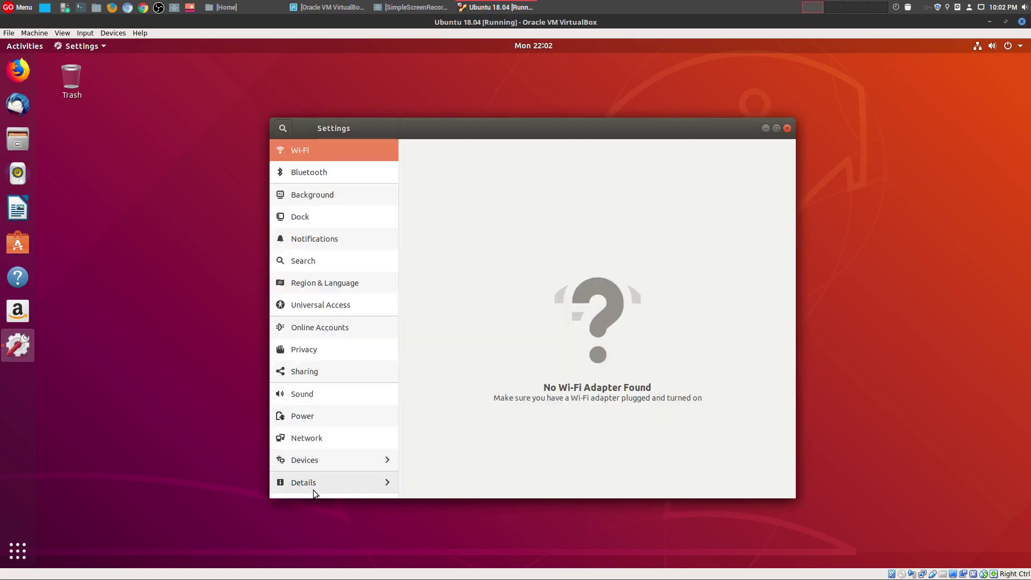
pyautogui.click(314, 489)
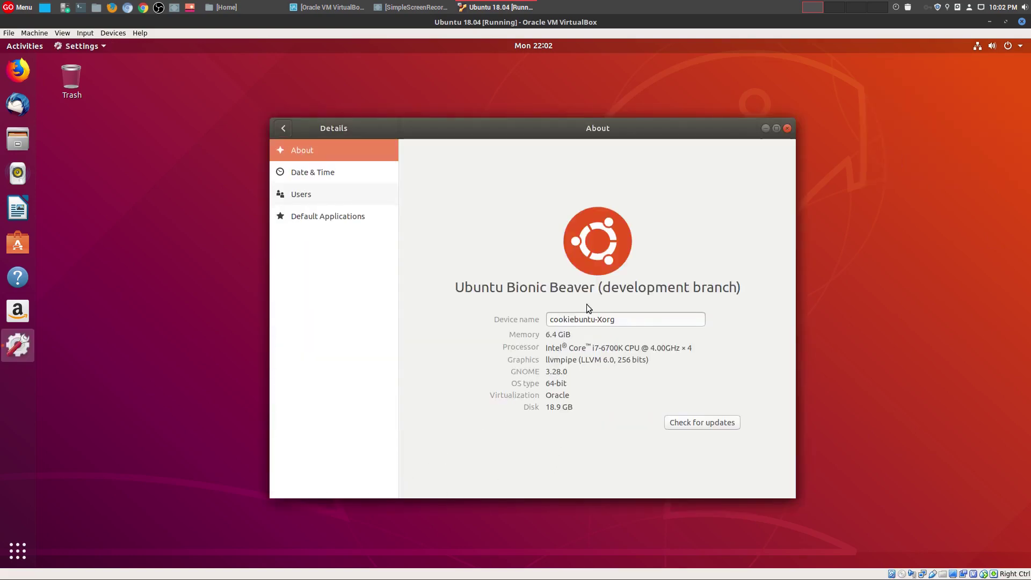
pyautogui.moveTo(603, 132); pyautogui.dragTo(815, 116)
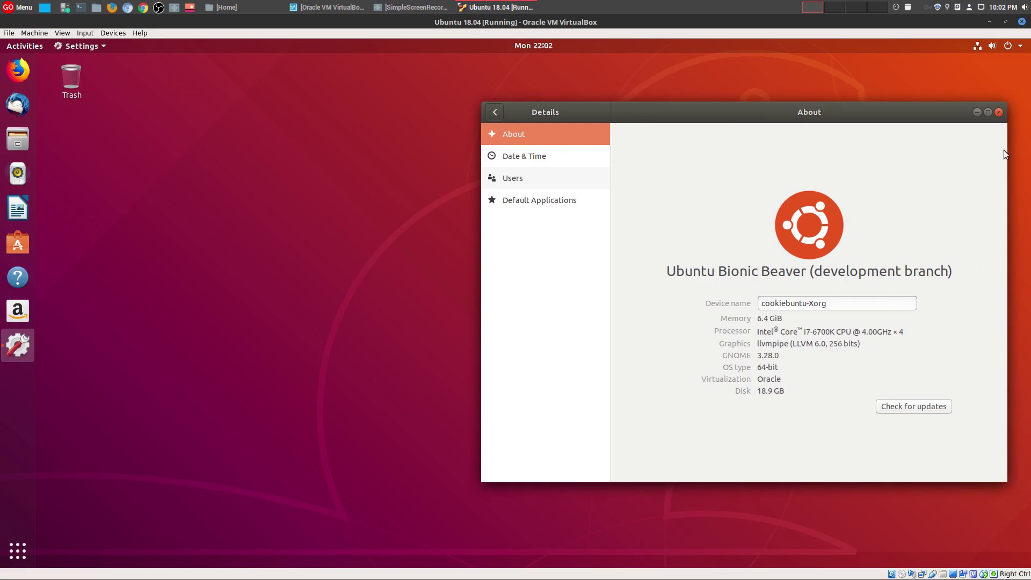
# Step: Close Settings and launch Terminal by searching 'terminal' in the applications view
pyautogui.click(999, 111)
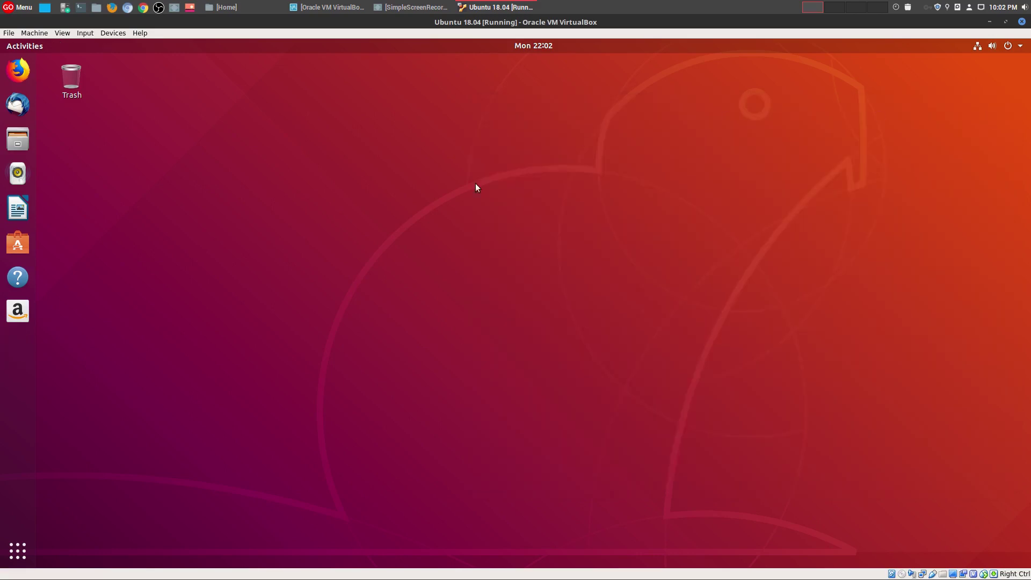
pyautogui.click(28, 546)
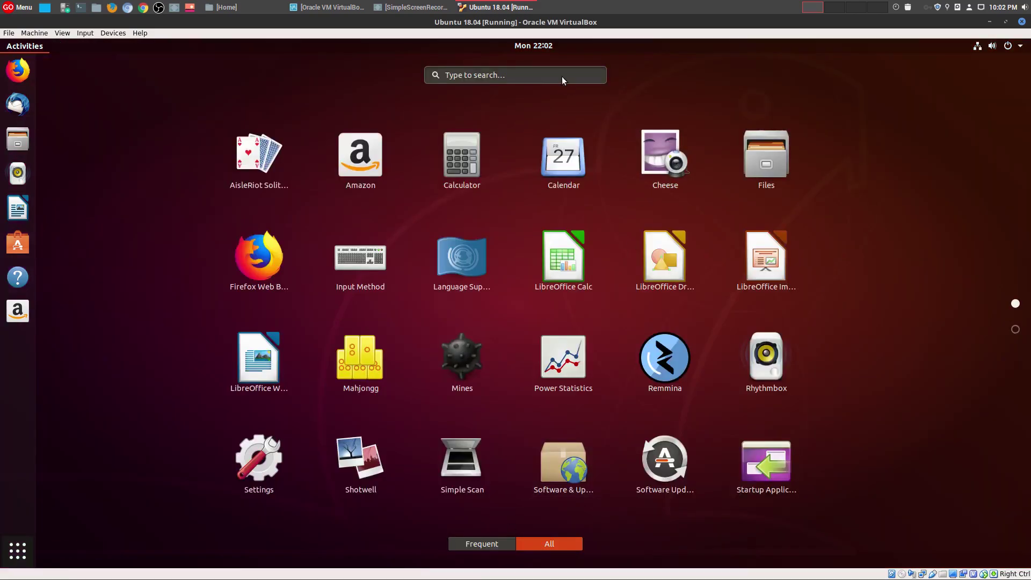
pyautogui.write('terminal')
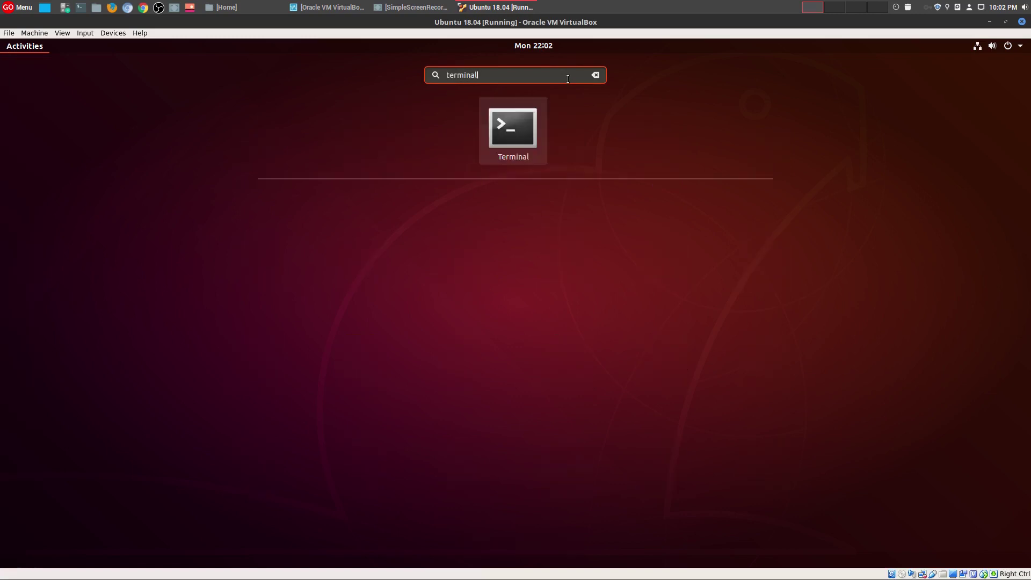
pyautogui.click(500, 134)
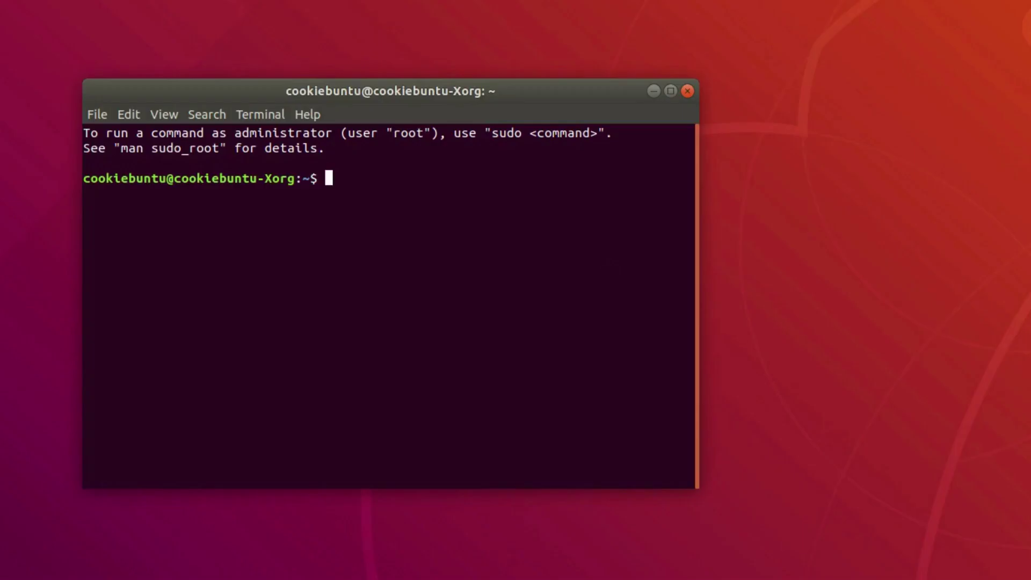
# Step: Run 'sudo apt install gnome-session', confirm with Y, then exit the terminal
pyautogui.write('sudo apt in')
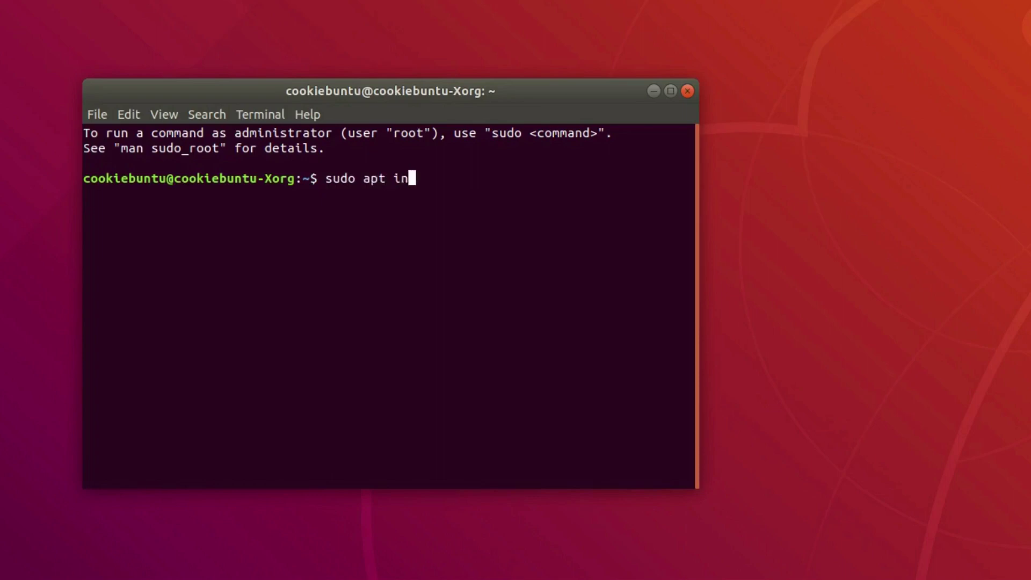
pyautogui.write('stall gnome-')
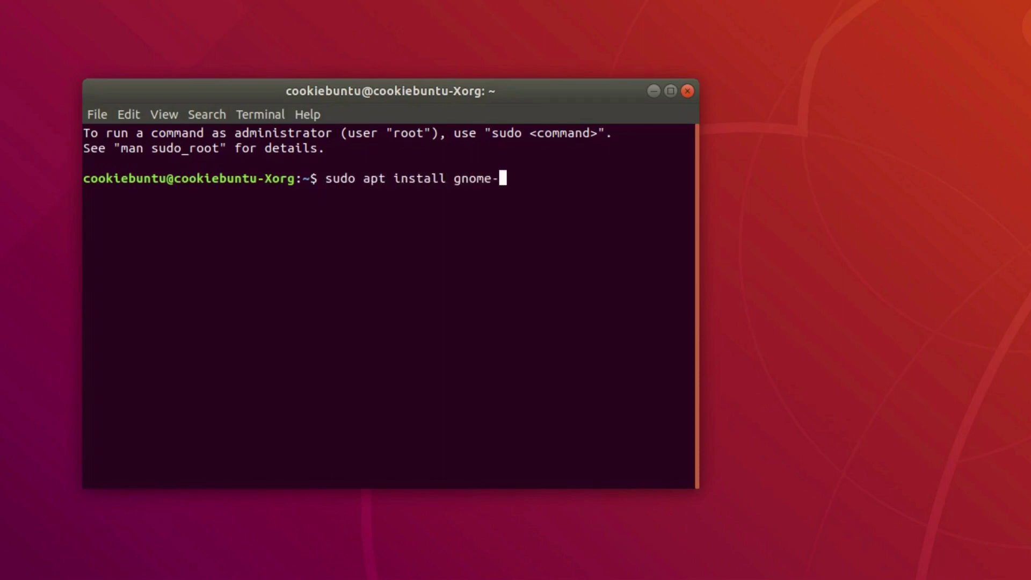
pyautogui.write('session')
pyautogui.press('Return')
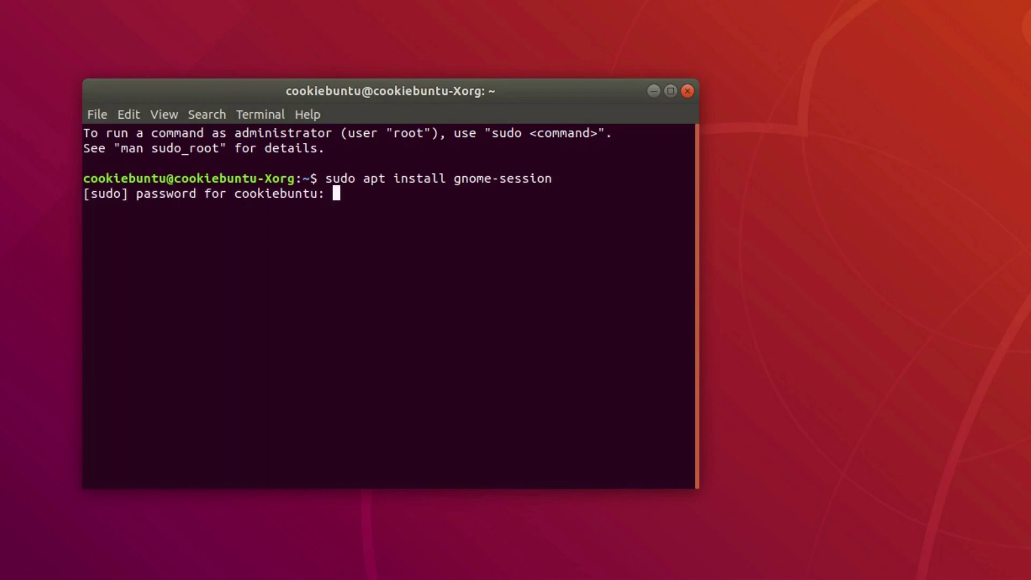
pyautogui.press('Return')
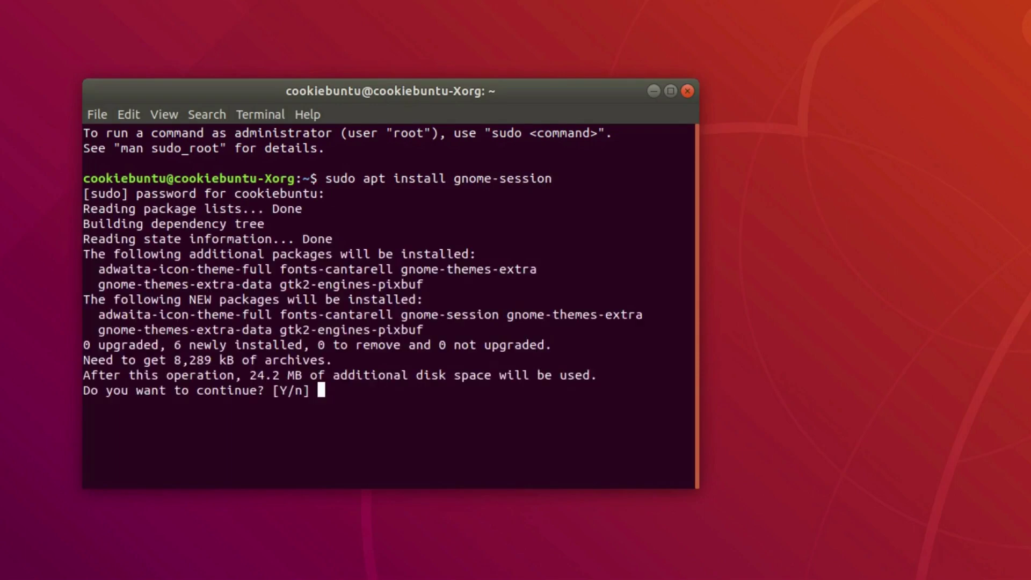
pyautogui.write('Y')
pyautogui.press('Return')
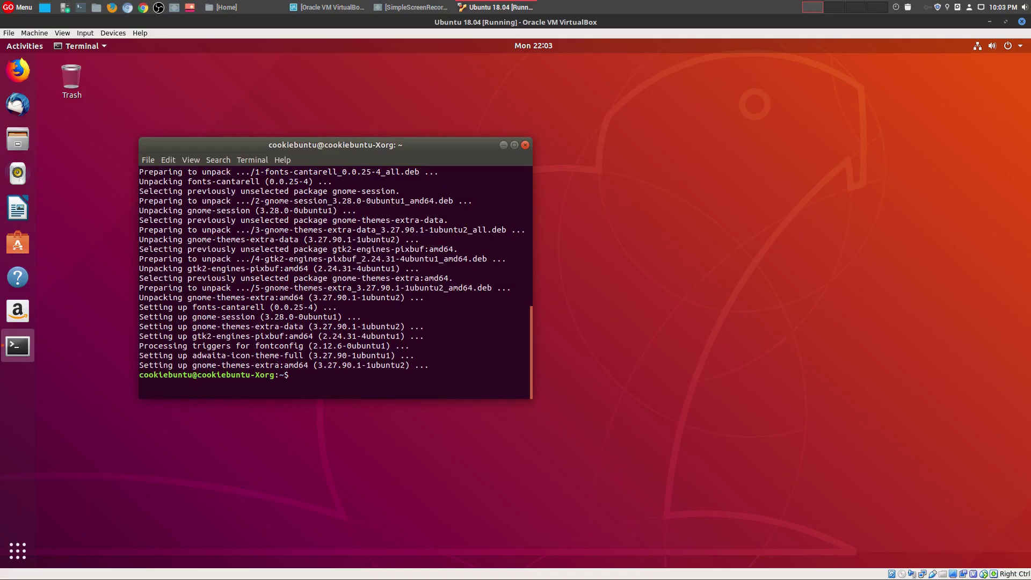
pyautogui.write('exit')
pyautogui.press('Return')
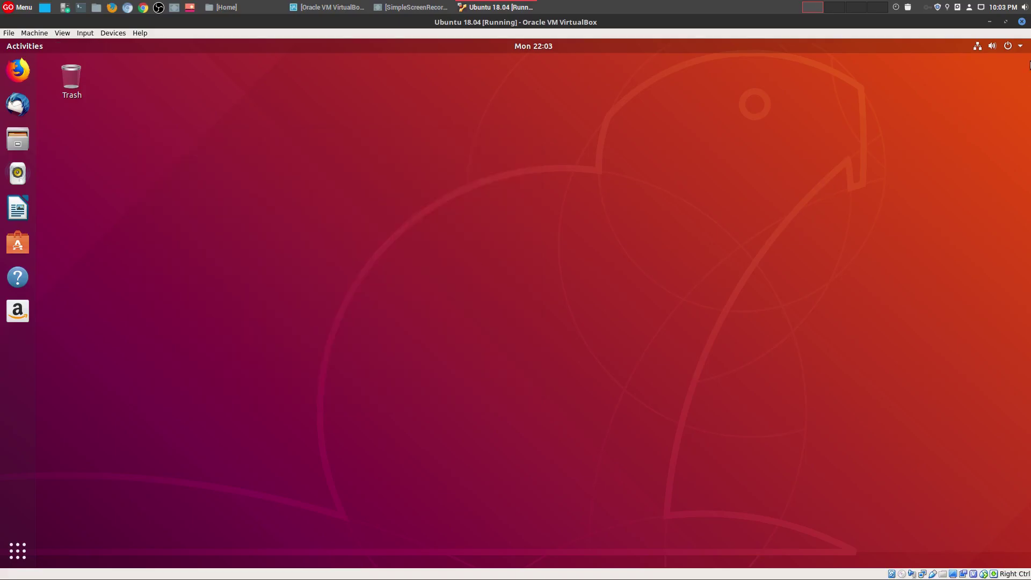
# Step: Power off the Ubuntu virtual machine from the system menu
pyautogui.click(1010, 47)
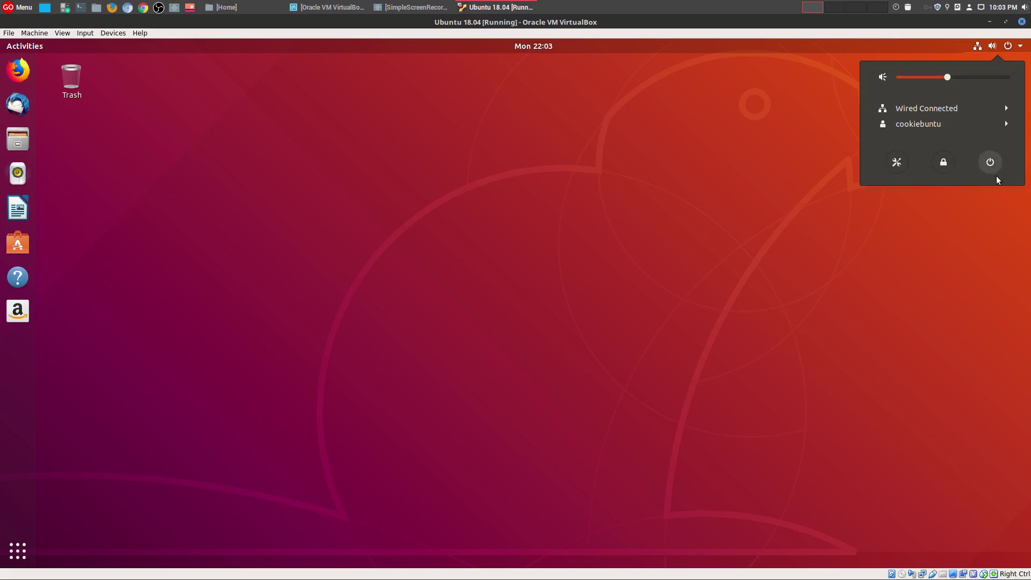
pyautogui.click(990, 163)
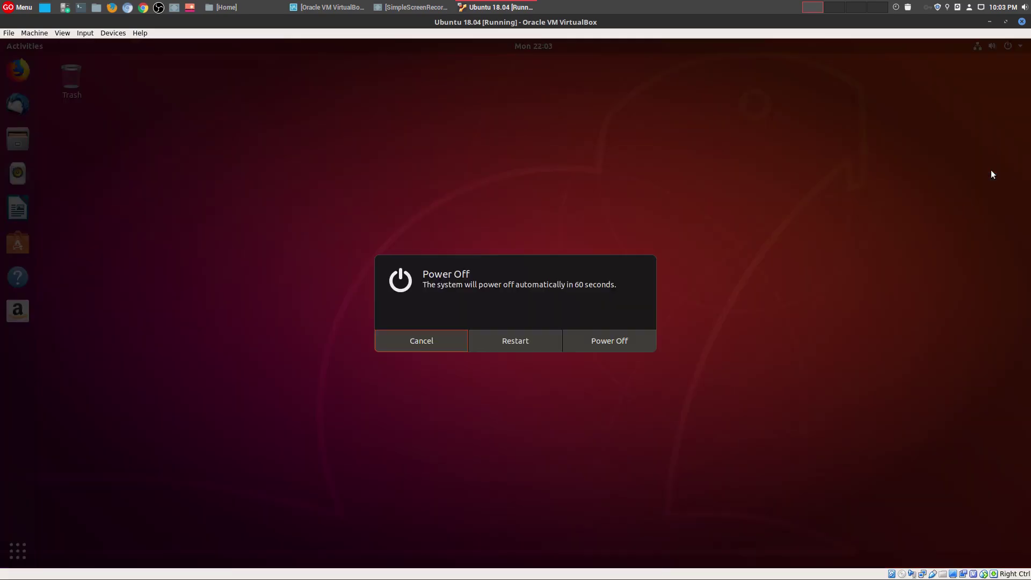
pyautogui.click(609, 347)
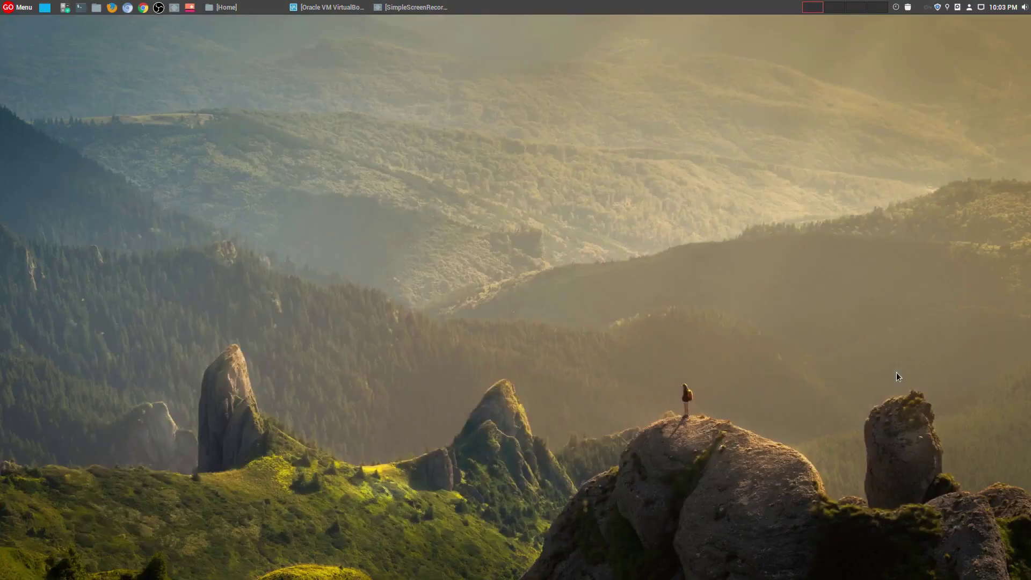
# Step: Start the VM from VirtualBox Manager and sign in choosing the GNOME session
pyautogui.click(338, 8)
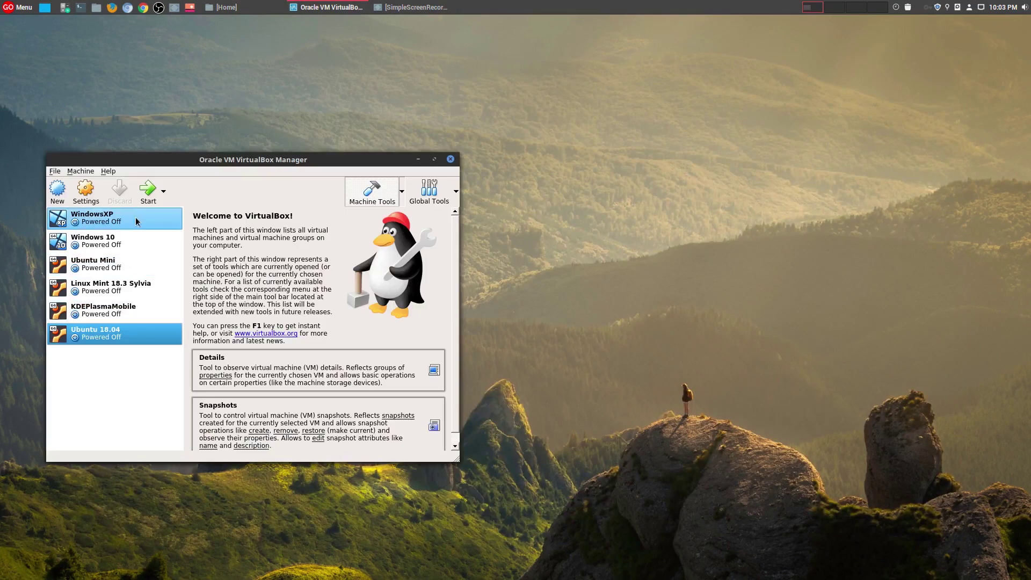
pyautogui.click(147, 189)
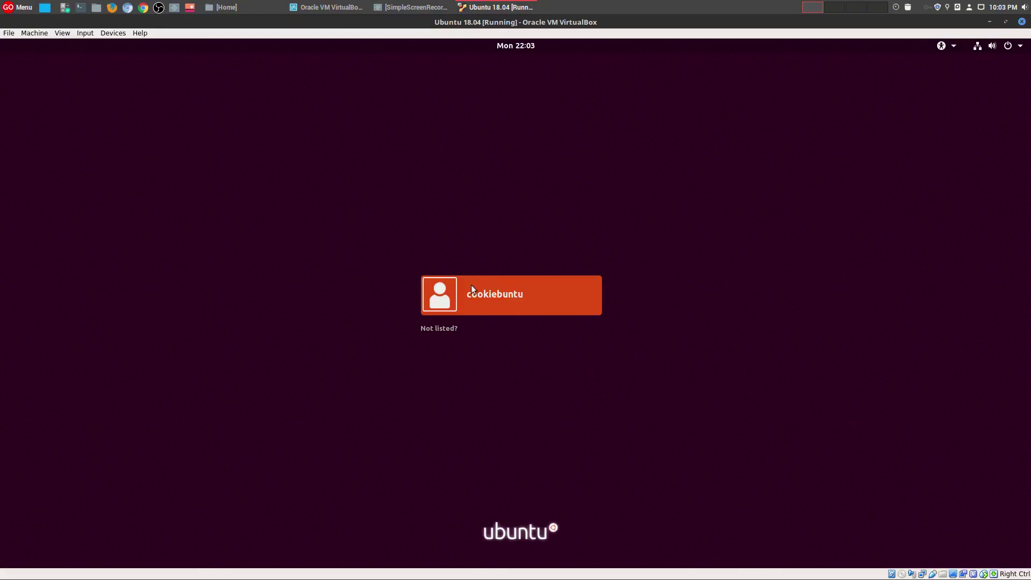
pyautogui.click(471, 289)
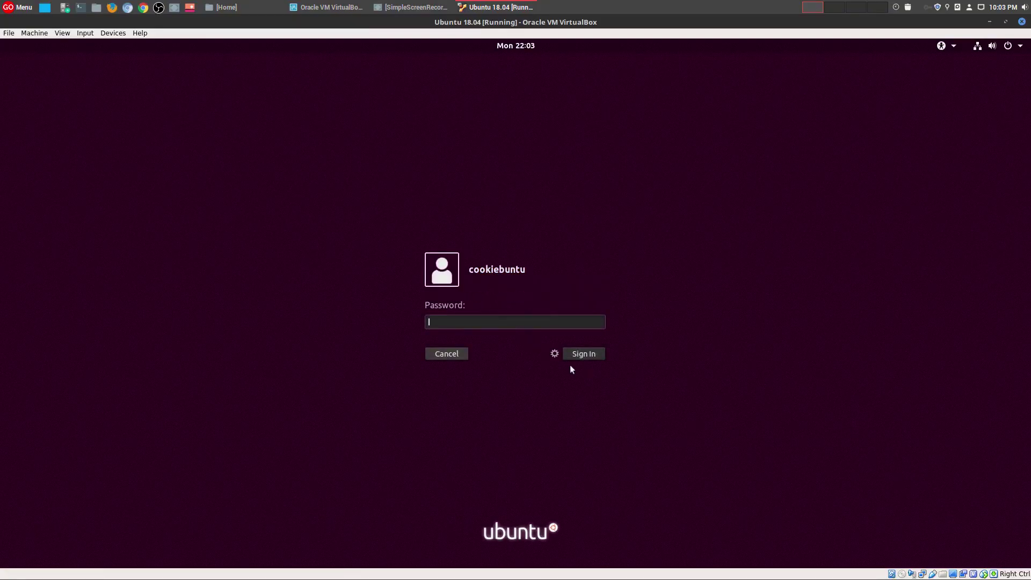
pyautogui.click(553, 354)
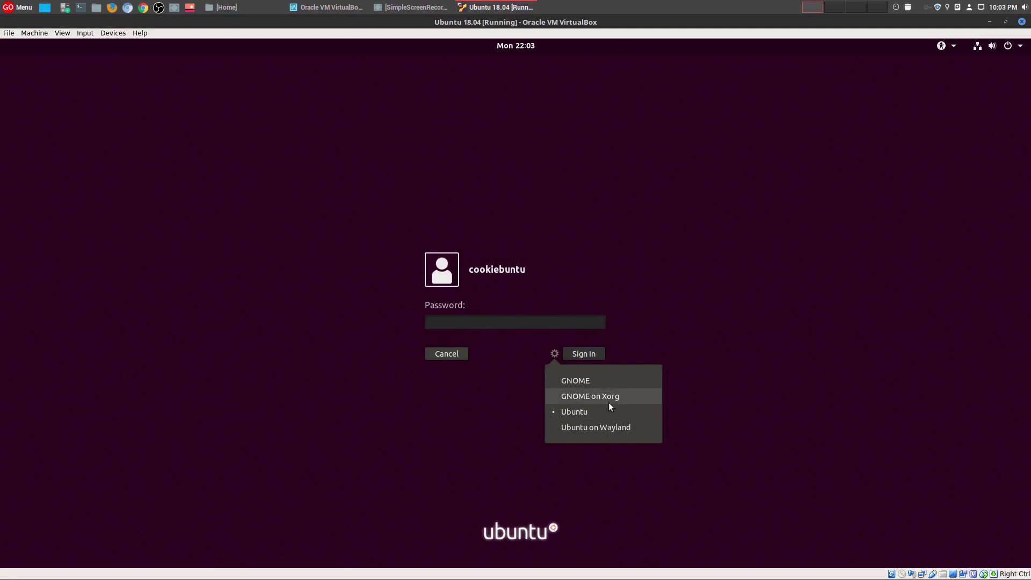
pyautogui.click(580, 382)
pyautogui.write('******')
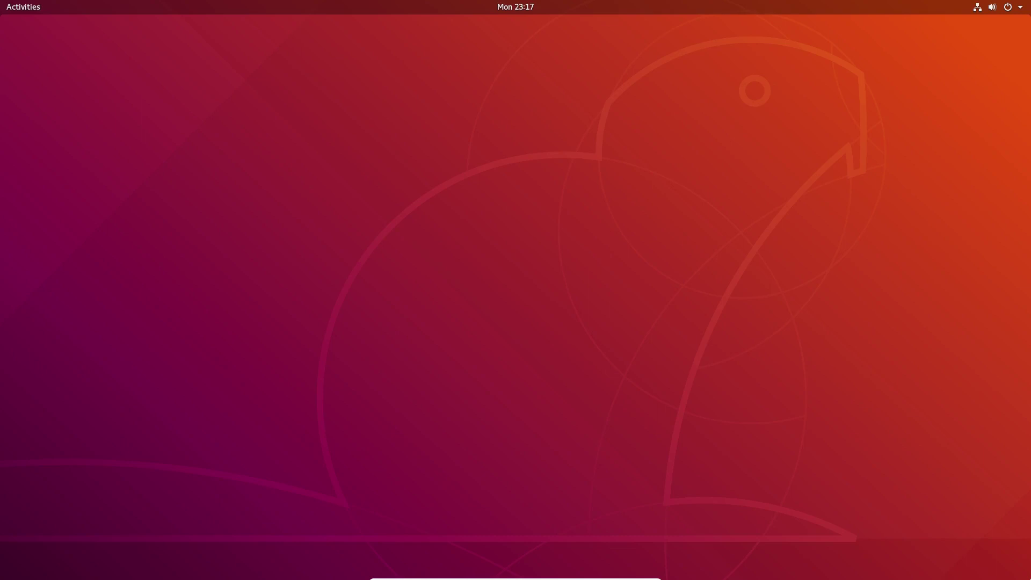
# Step: Open the Files app at Home from the Activities overview
pyautogui.click(18, 5)
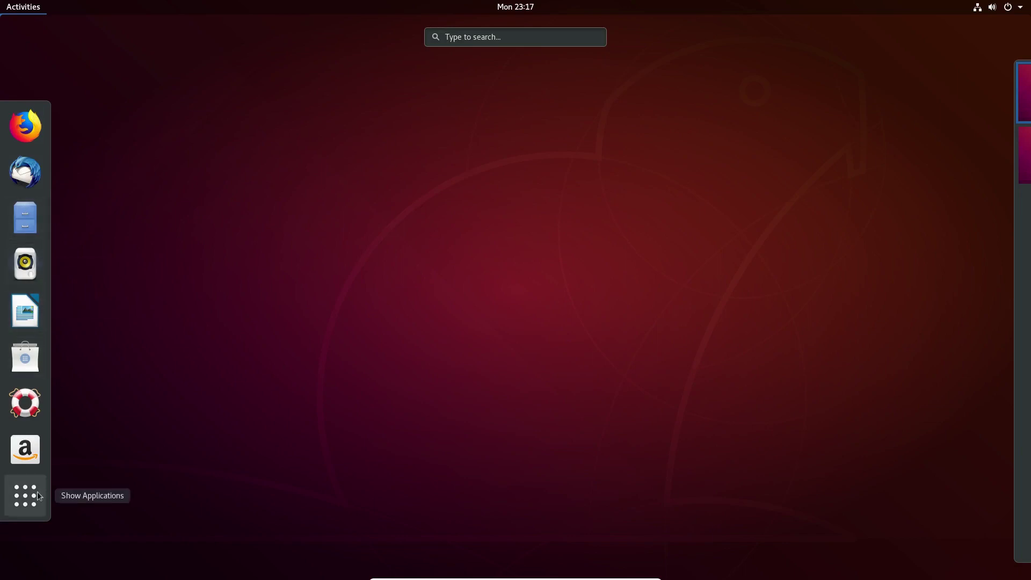
pyautogui.moveTo(976, 252)
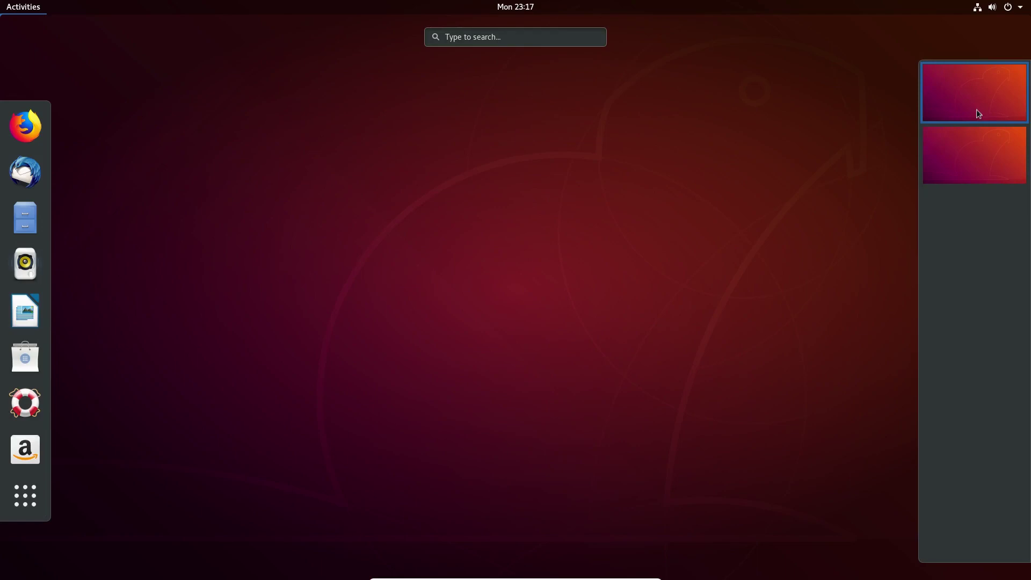
pyautogui.click(20, 229)
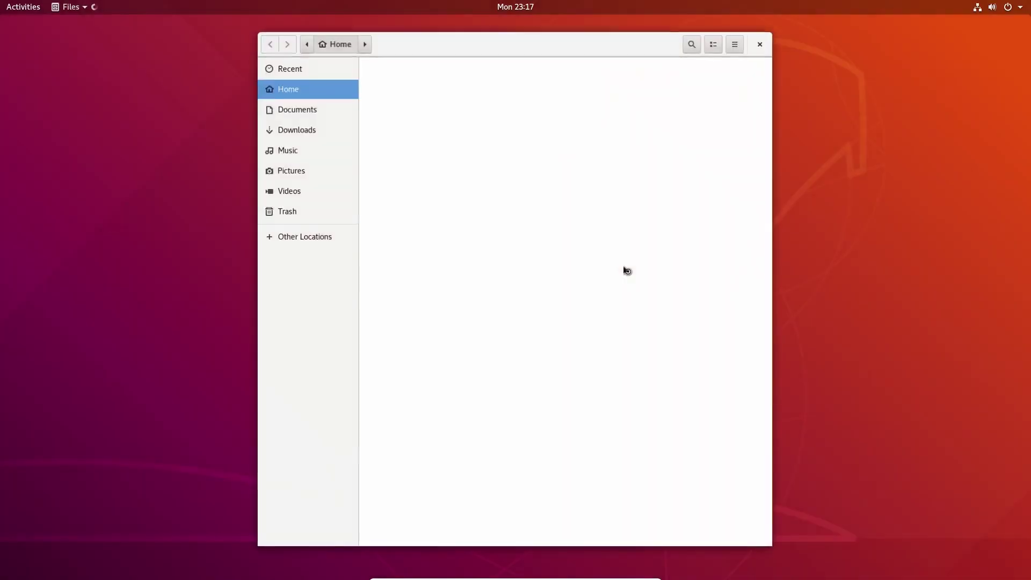
# Step: Launch LibreOffice Writer on the empty second workspace
pyautogui.click(24, 9)
pyautogui.moveTo(1030, 305)
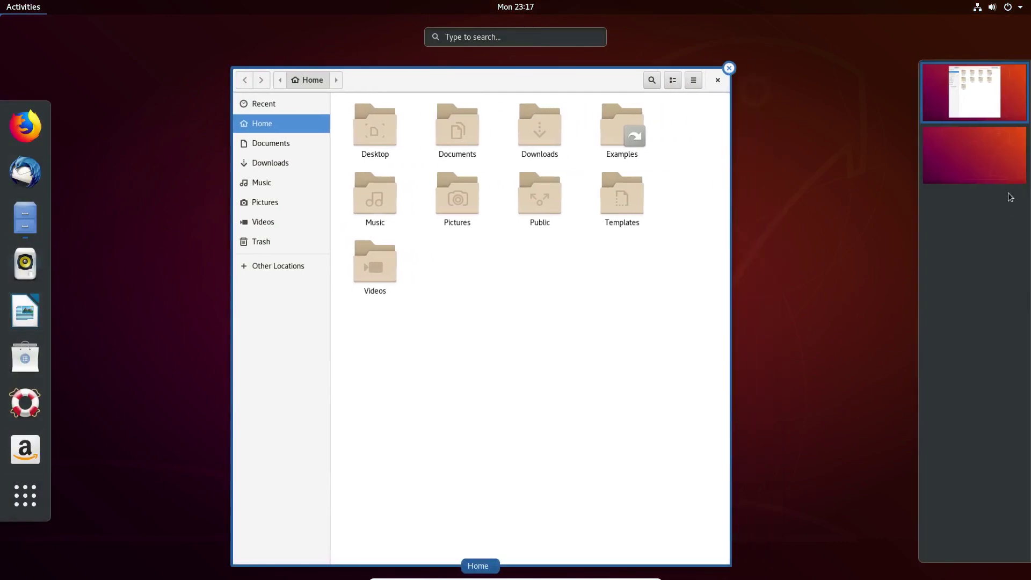
pyautogui.click(1000, 173)
pyautogui.click(714, 261)
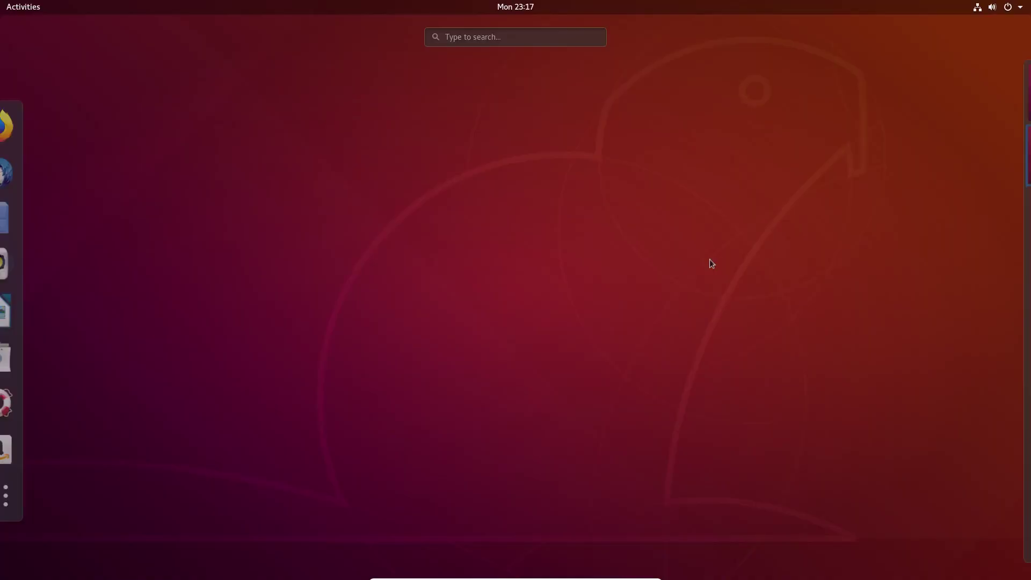
pyautogui.moveTo(6, 2)
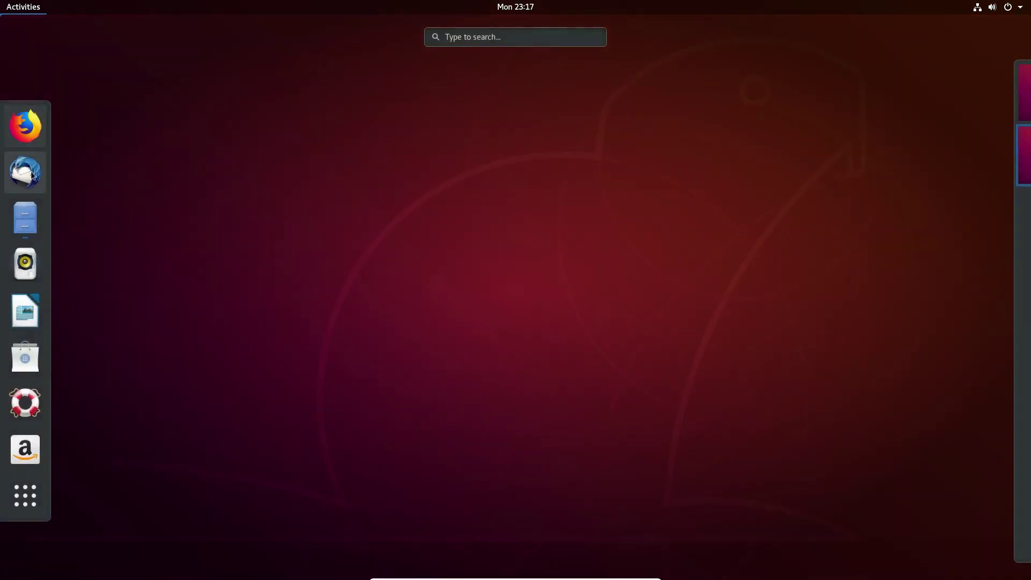
pyautogui.click(35, 309)
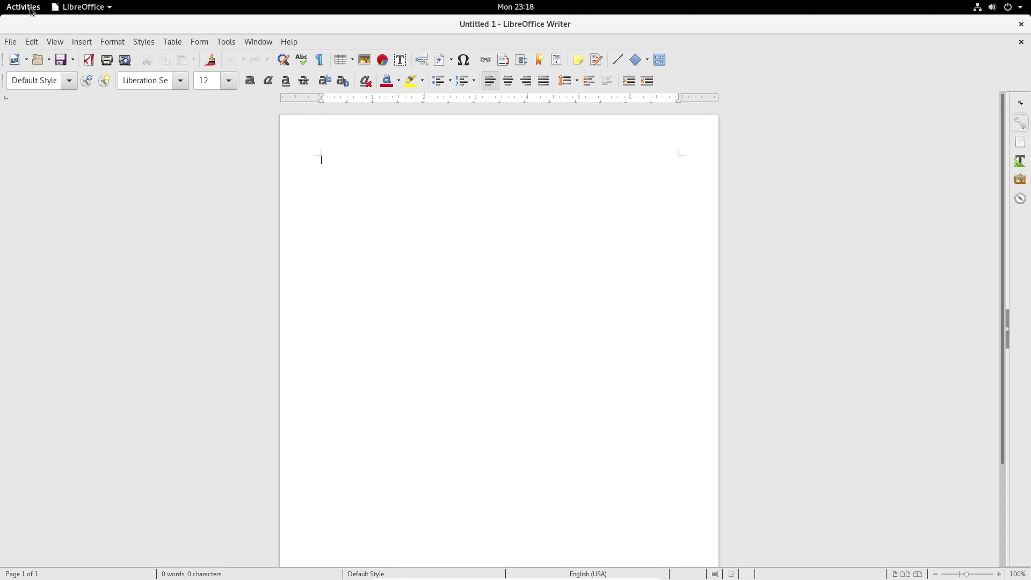
# Step: Return to the first workspace, close the Files window and leave the overview
pyautogui.click(23, 6)
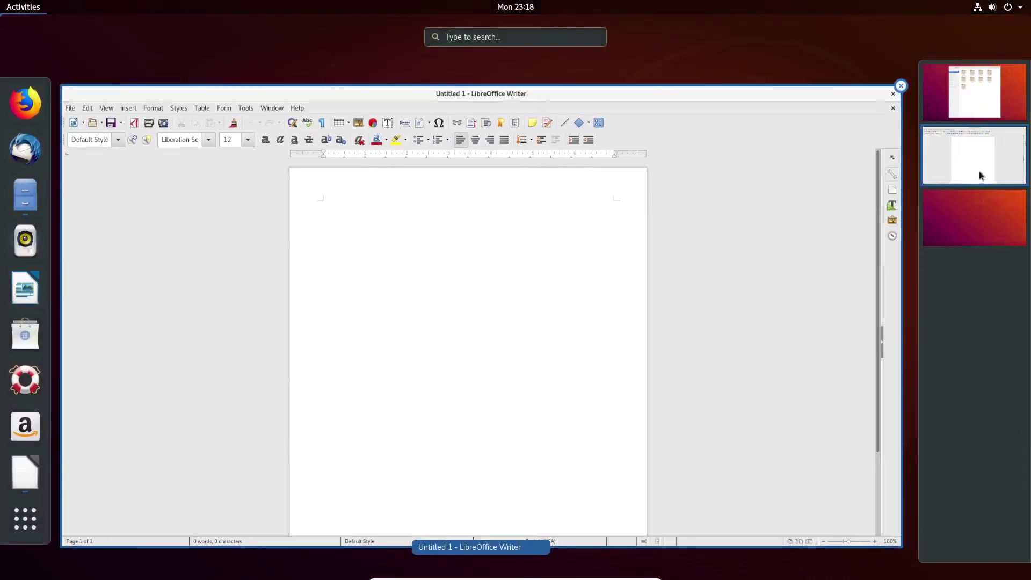
pyautogui.click(1008, 109)
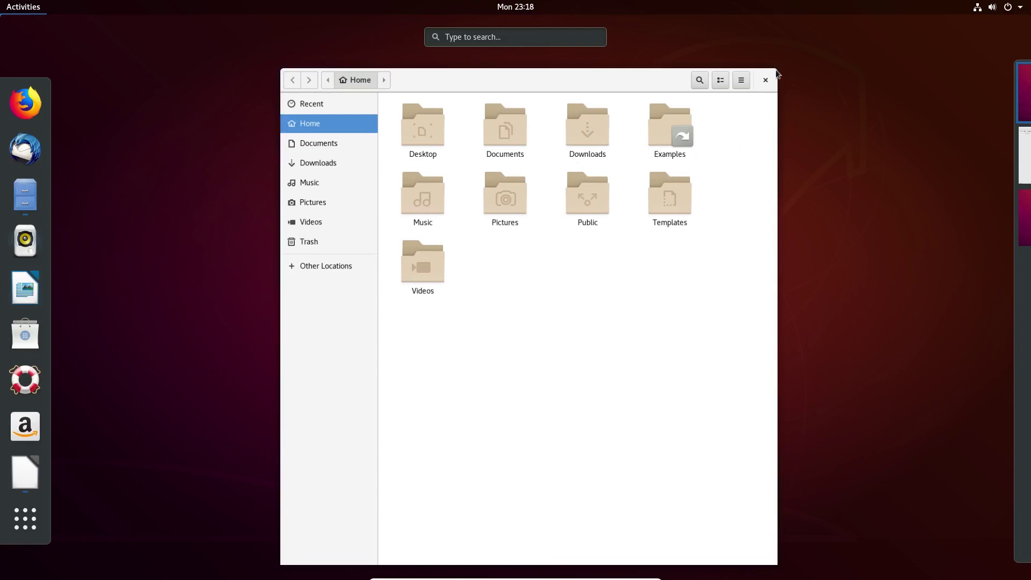
pyautogui.click(771, 72)
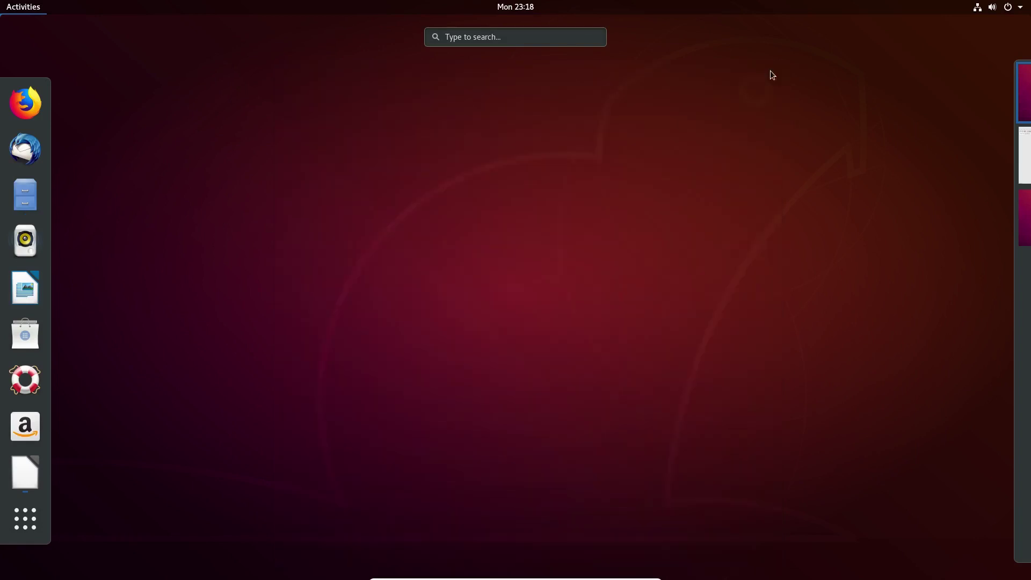
pyautogui.click(444, 268)
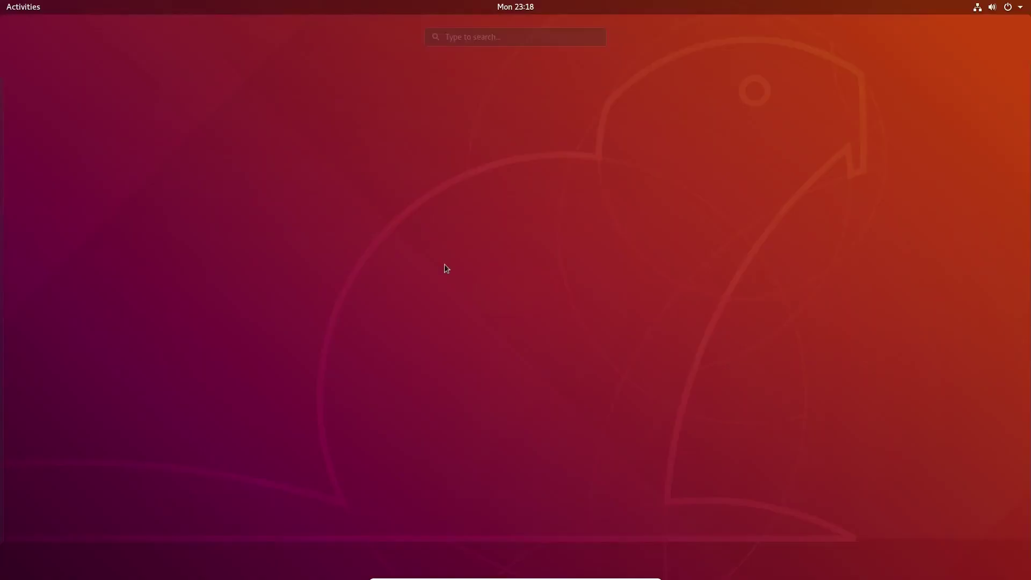
# Step: Open the application grid and toggle between its Frequent and All views
pyautogui.click(32, 10)
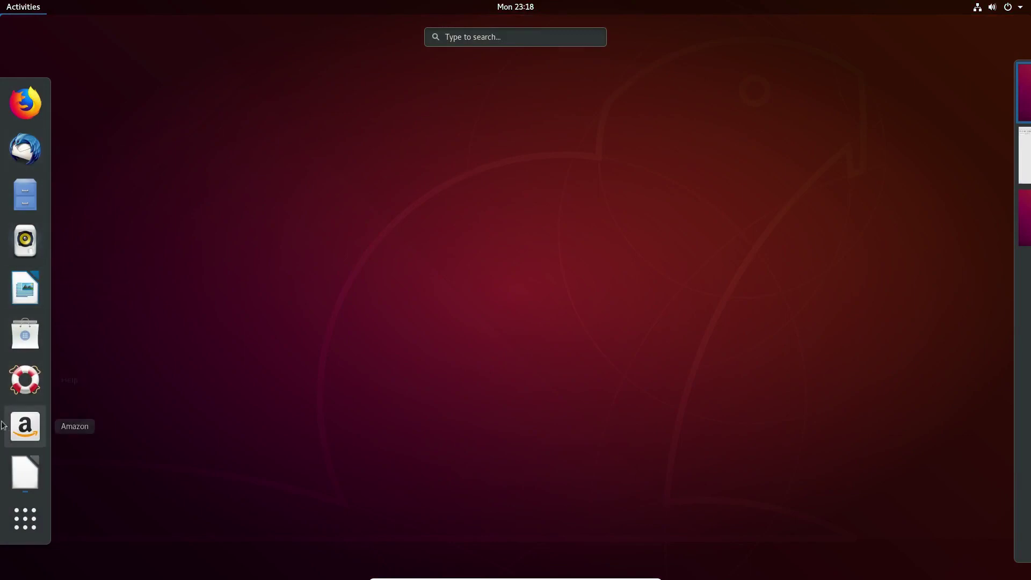
pyautogui.click(35, 518)
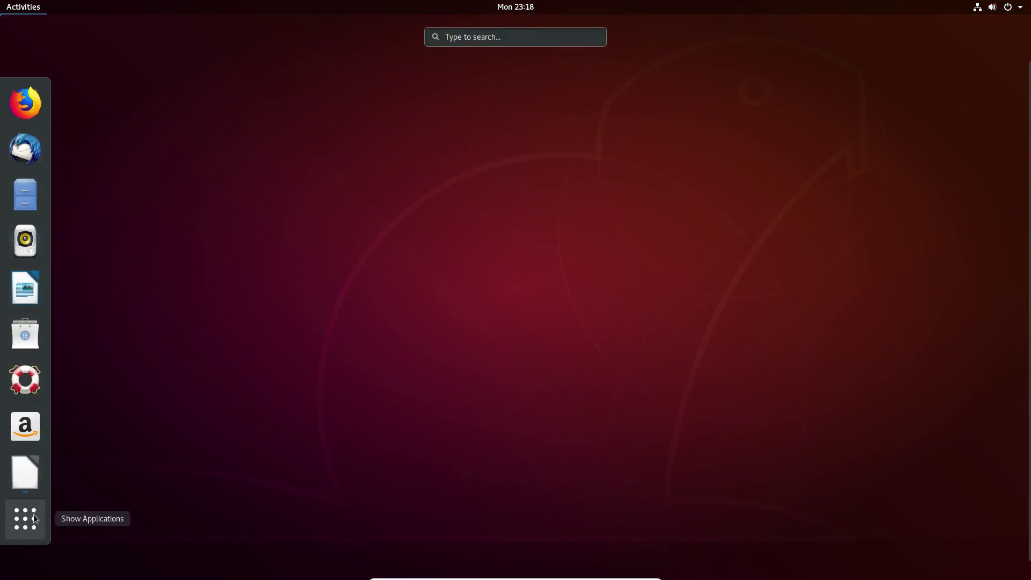
pyautogui.click(476, 559)
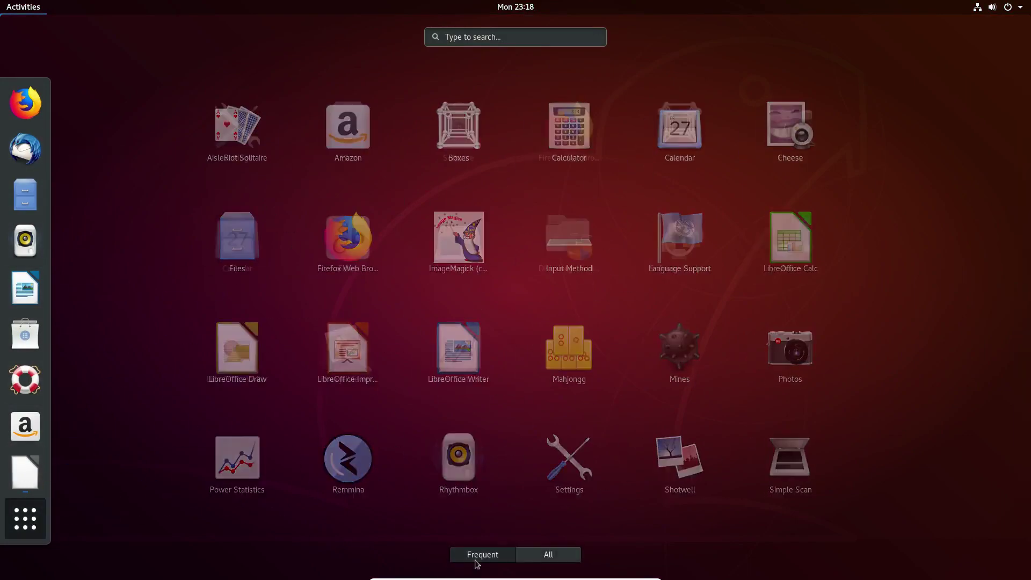
pyautogui.click(557, 561)
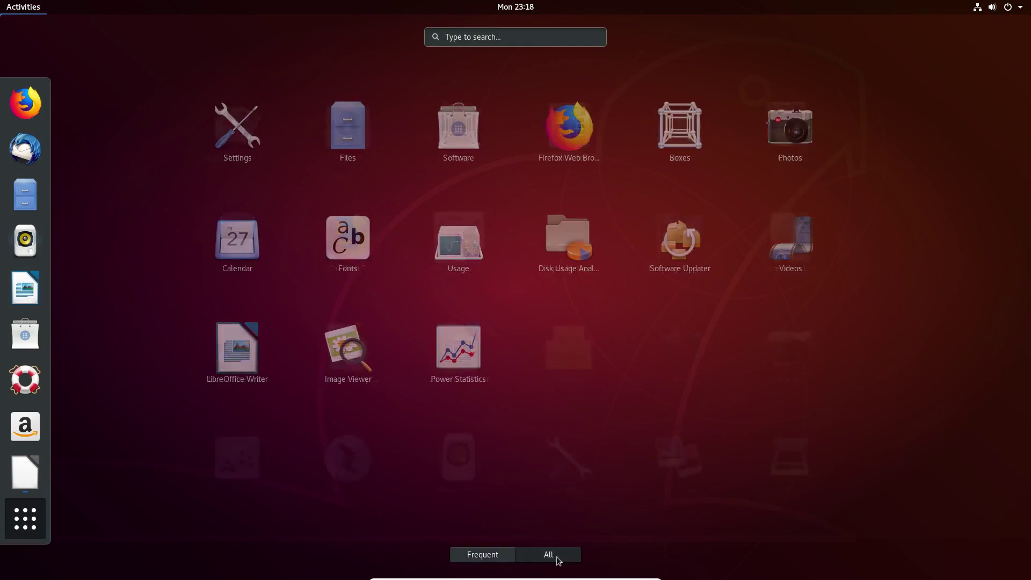
# Step: Search the apps for 'photos', clear the search, and page through the full grid
pyautogui.click(486, 37)
pyautogui.write('photos')
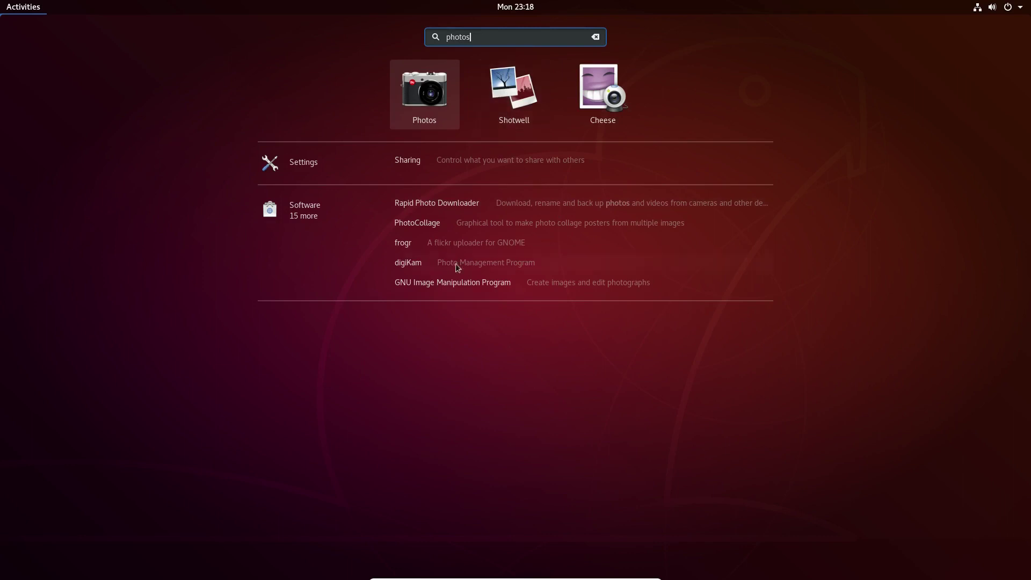
pyautogui.click(595, 37)
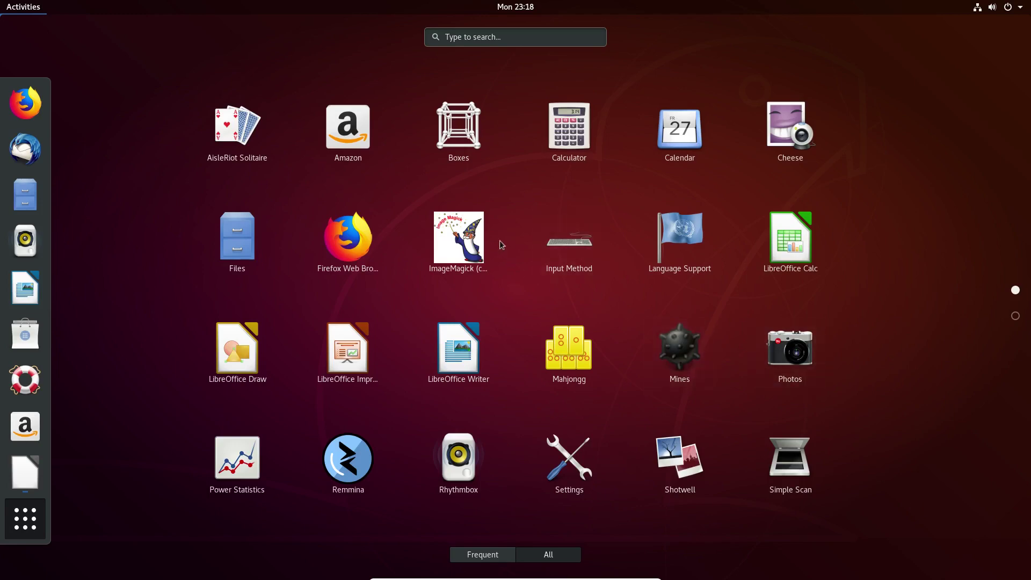
pyautogui.scroll(-1, 824, 371)
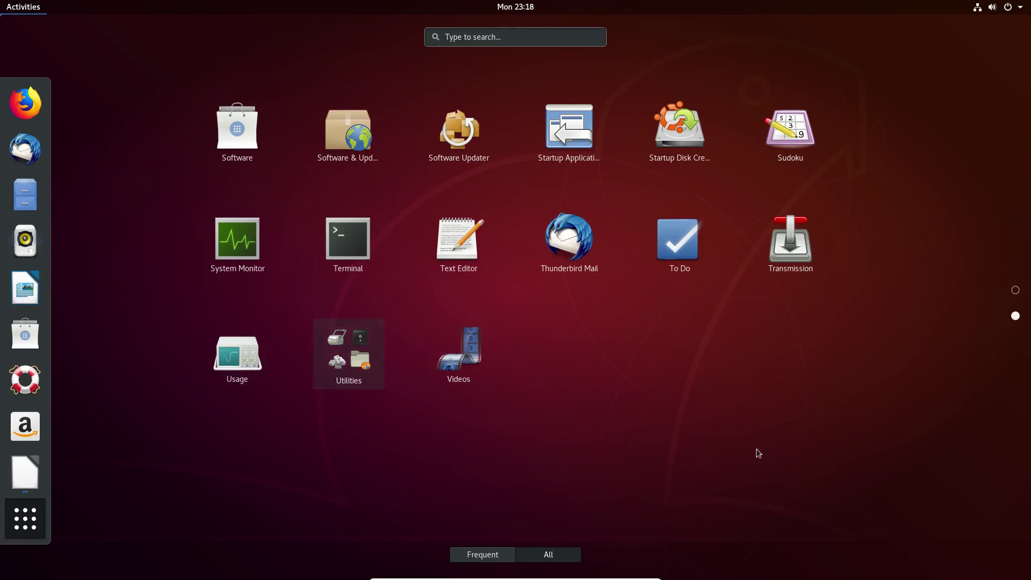
pyautogui.scroll(1, 756, 449)
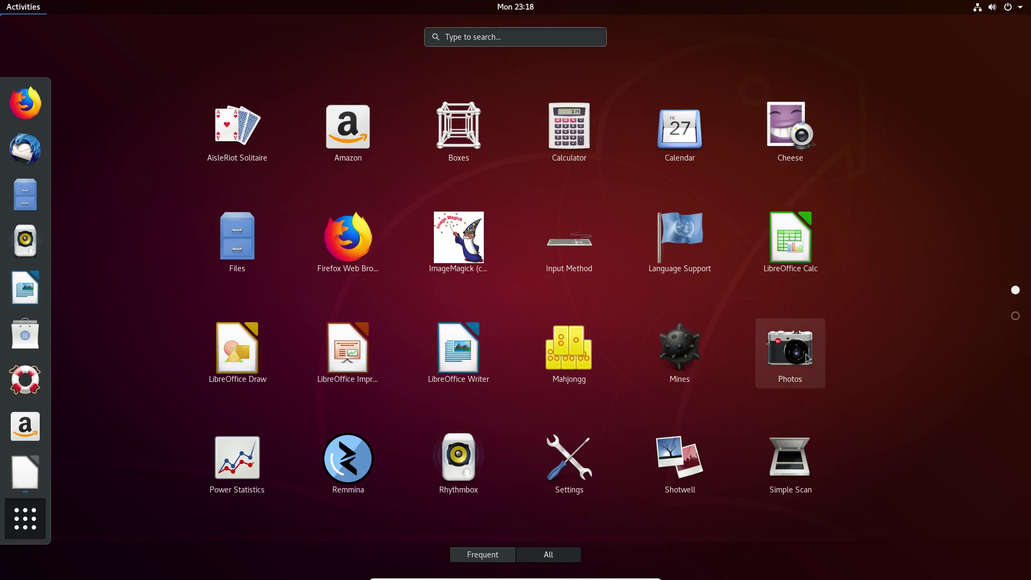
# Step: Launch Settings and switch Screen Keyboard on under Universal Access › Typing
pyautogui.click(568, 484)
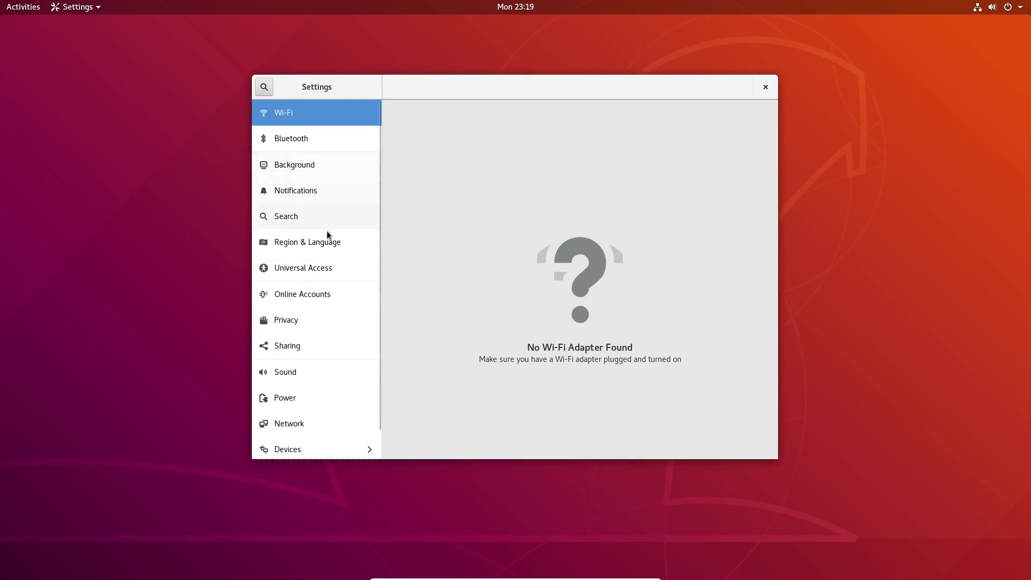
pyautogui.click(314, 269)
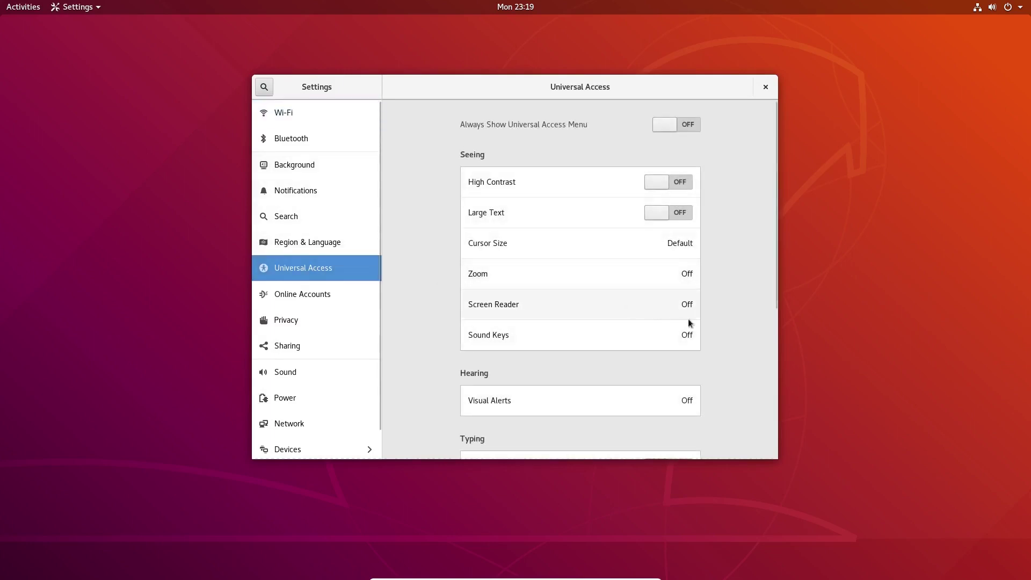
pyautogui.scroll(-3, 738, 349)
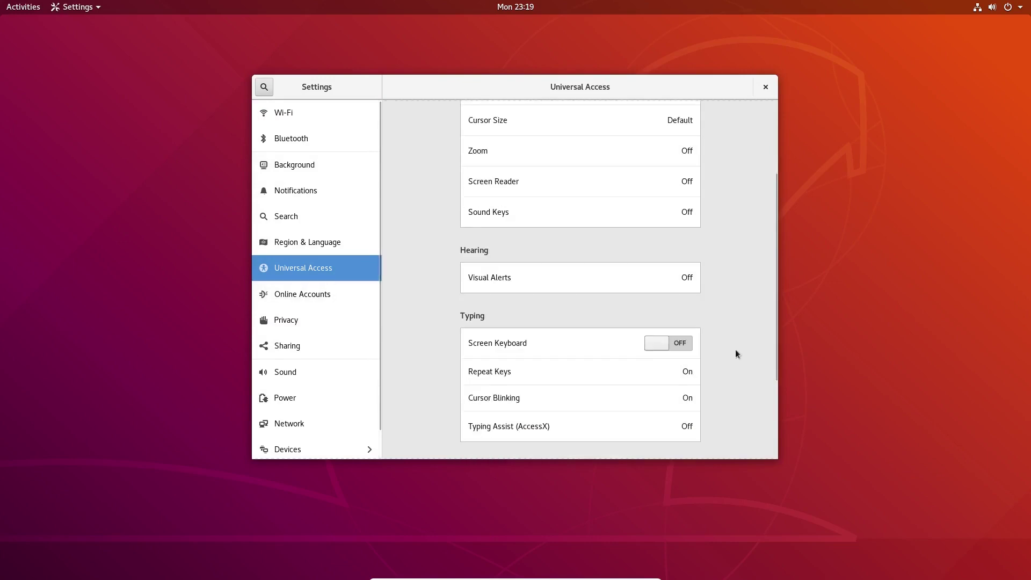
pyautogui.click(685, 344)
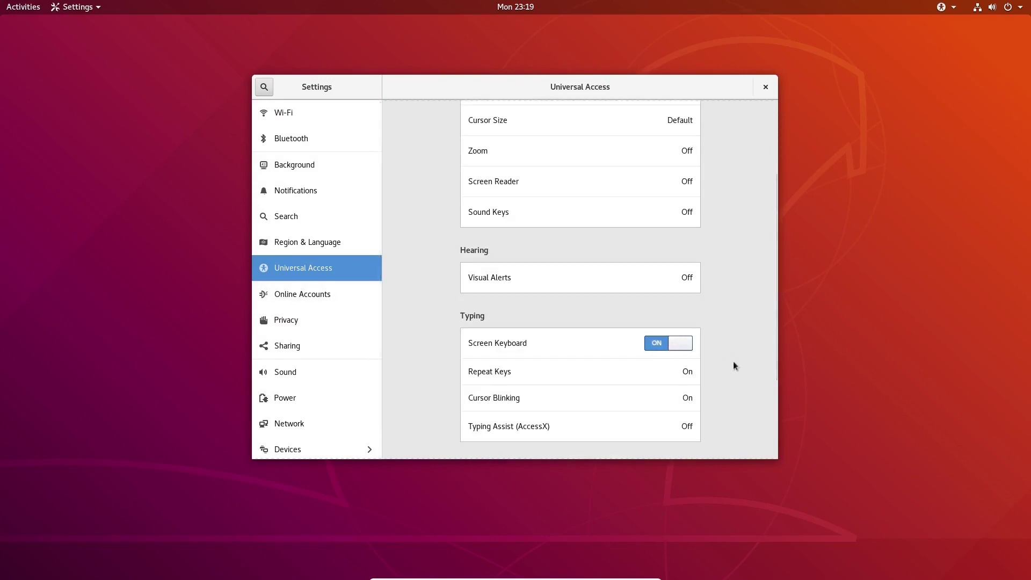
pyautogui.moveTo(1, 4)
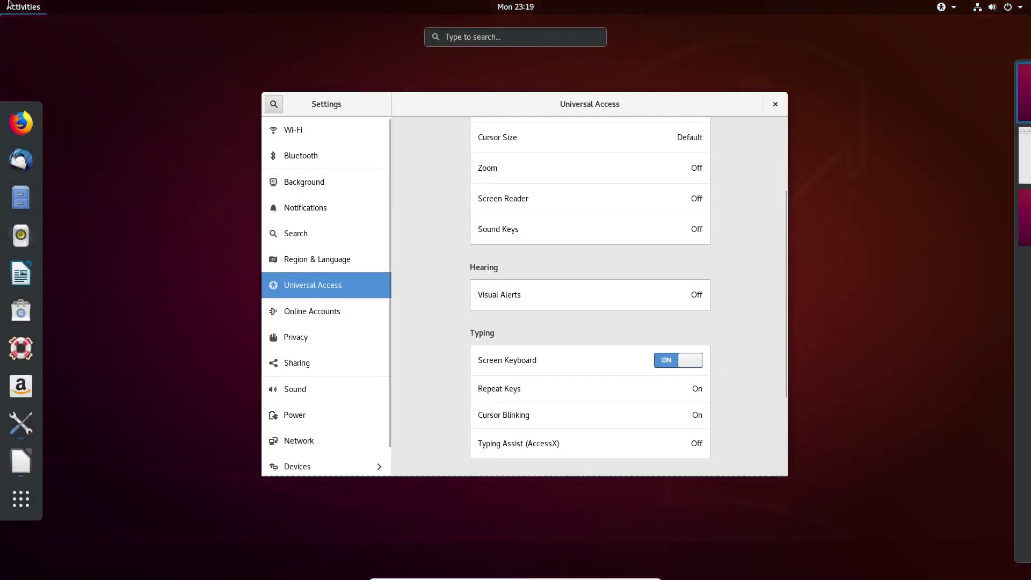
# Step: In Firefox's Search the Web field, toggle the on-screen keyboard's Shift twice, then hide it
pyautogui.click(29, 135)
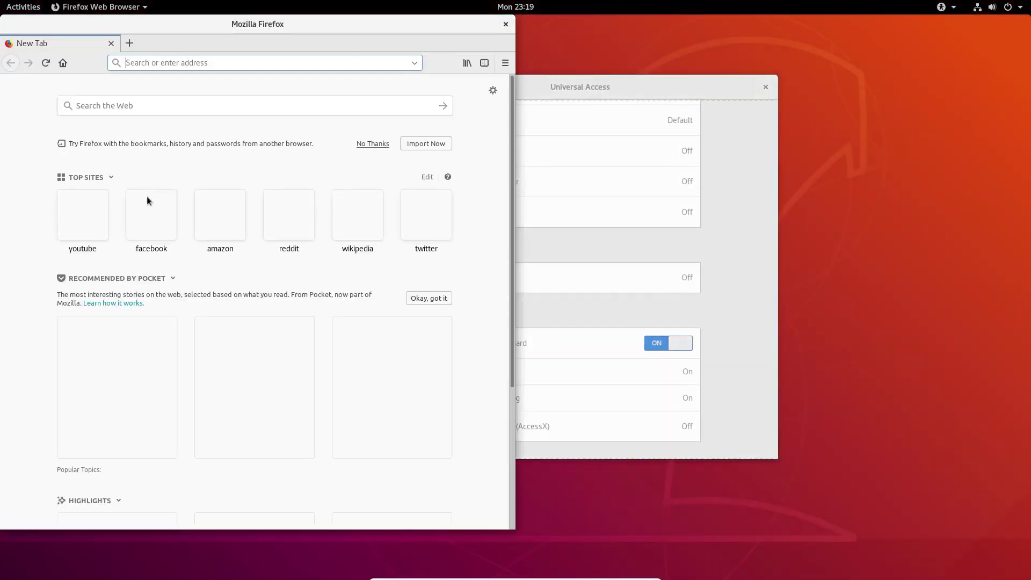
pyautogui.click(159, 105)
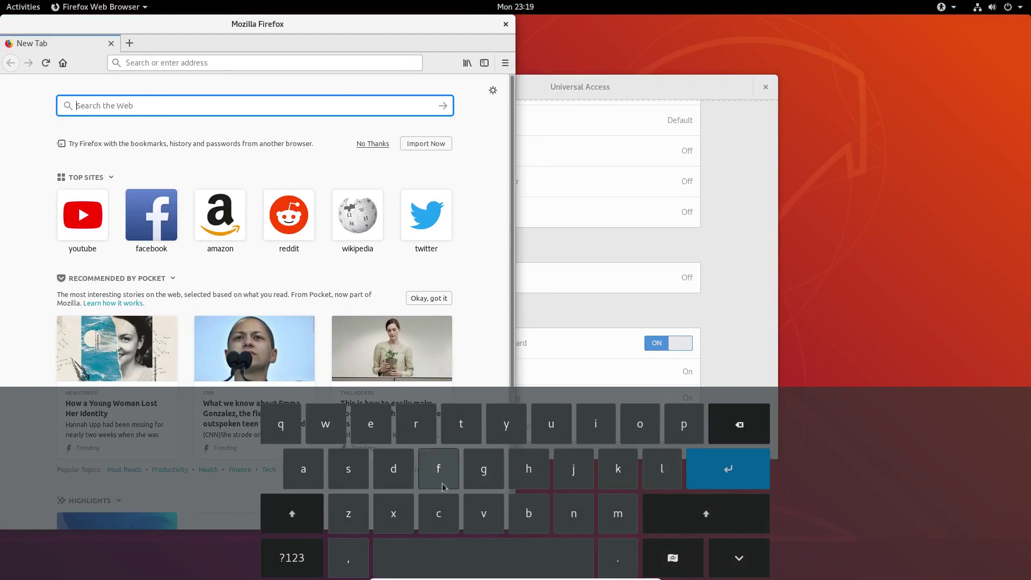
pyautogui.click(319, 520)
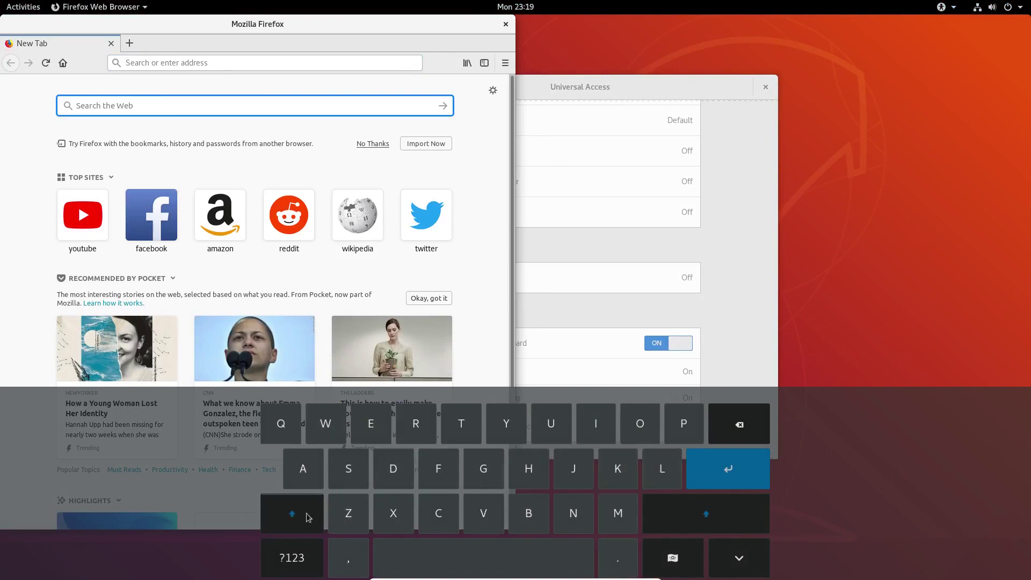
pyautogui.click(307, 517)
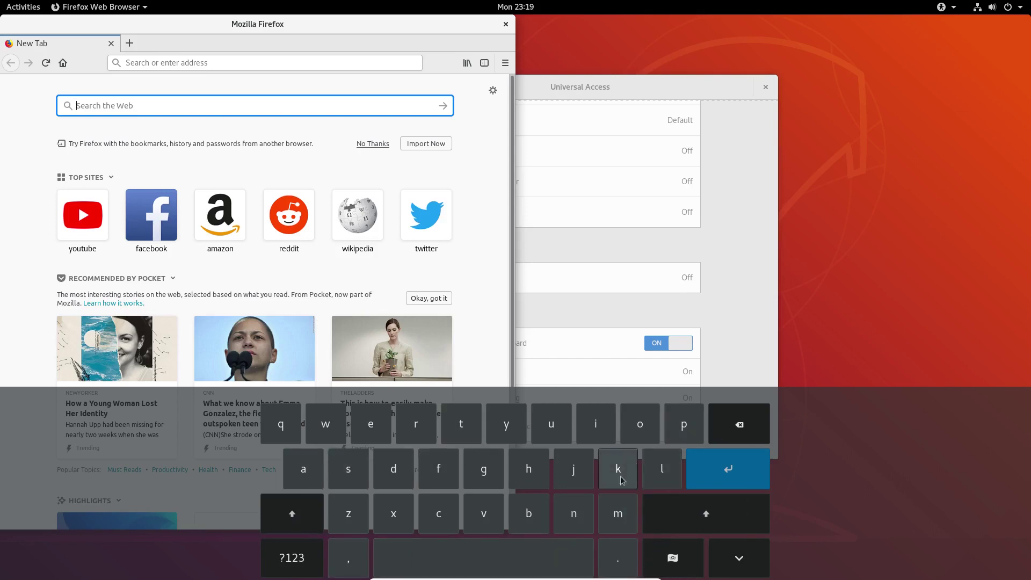
pyautogui.click(738, 573)
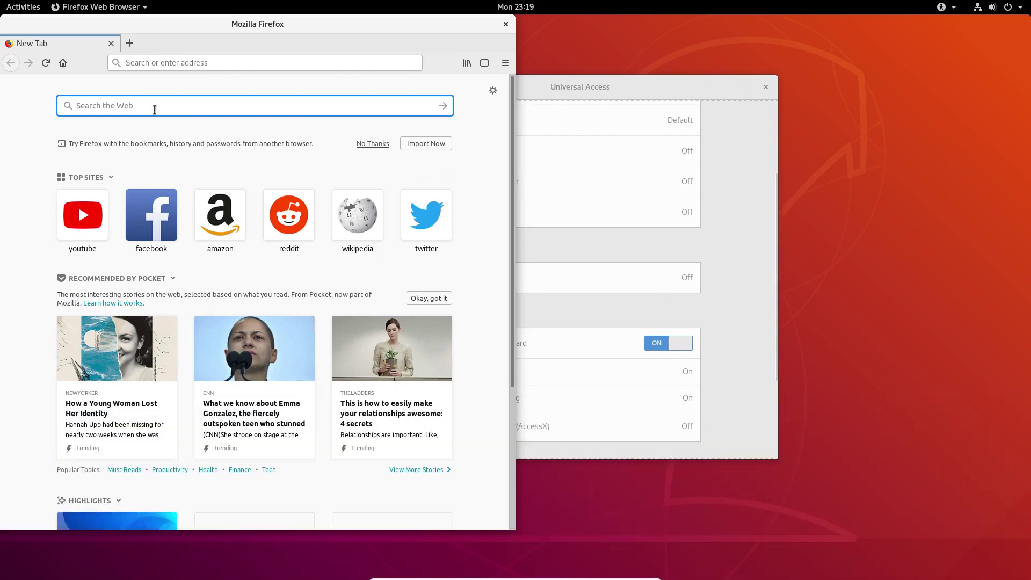
# Step: Focus Firefox's address bar and dismiss the on-screen keyboard again
pyautogui.scroll(-5, 156, 110)
pyautogui.scroll(3, 217, 276)
pyautogui.scroll(2, 217, 275)
pyautogui.click(237, 62)
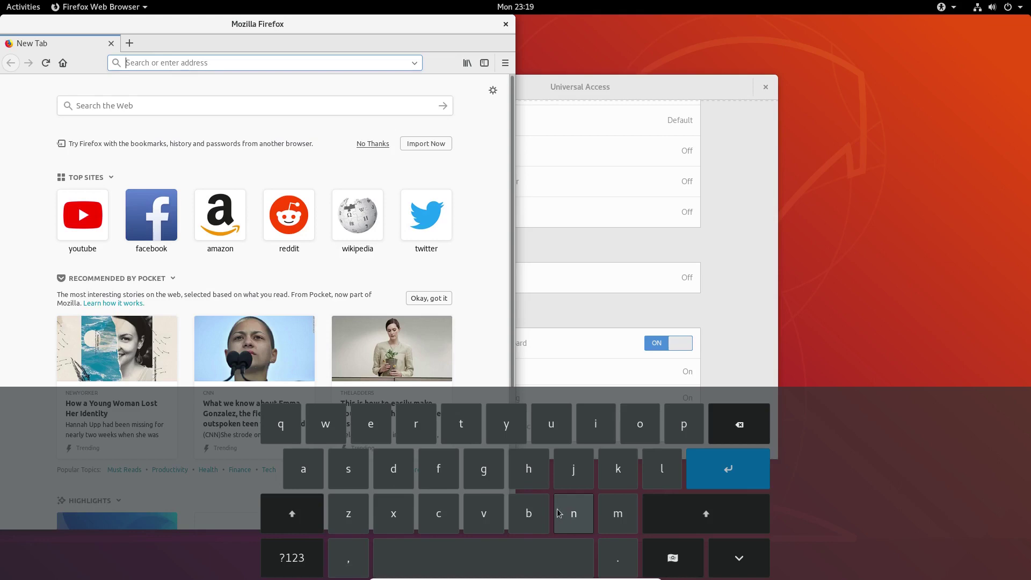
pyautogui.click(748, 571)
# Step: Switch Screen Keyboard off, close Firefox, and open the Bluetooth settings page
pyautogui.click(678, 347)
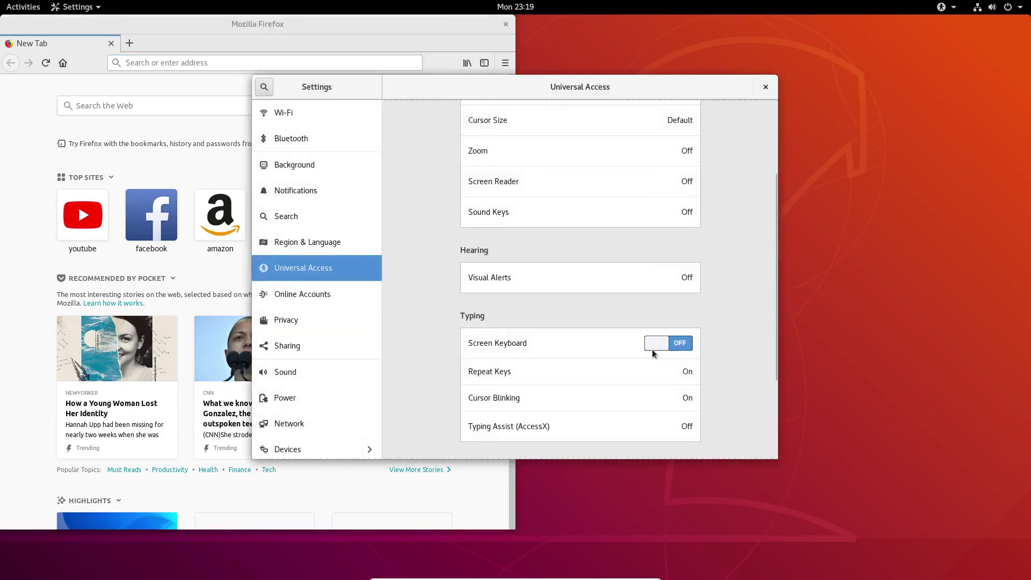
pyautogui.click(506, 24)
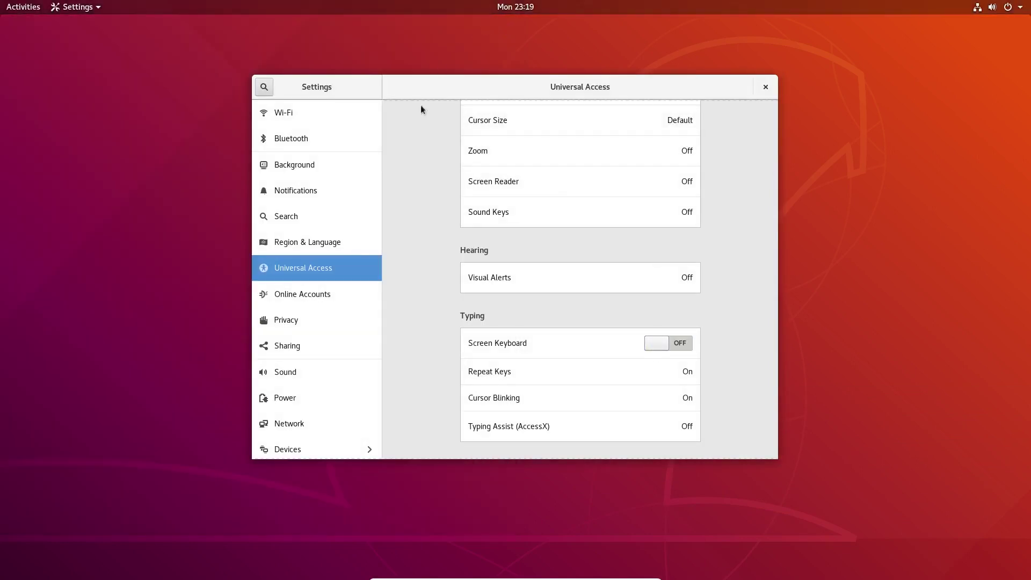
pyautogui.click(298, 141)
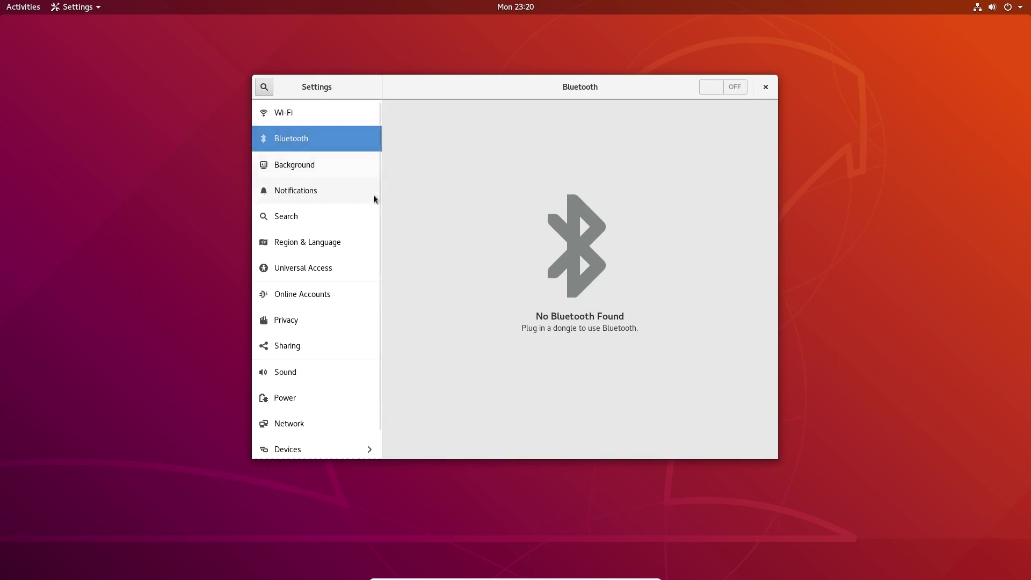
pyautogui.scroll(-1, 360, 225)
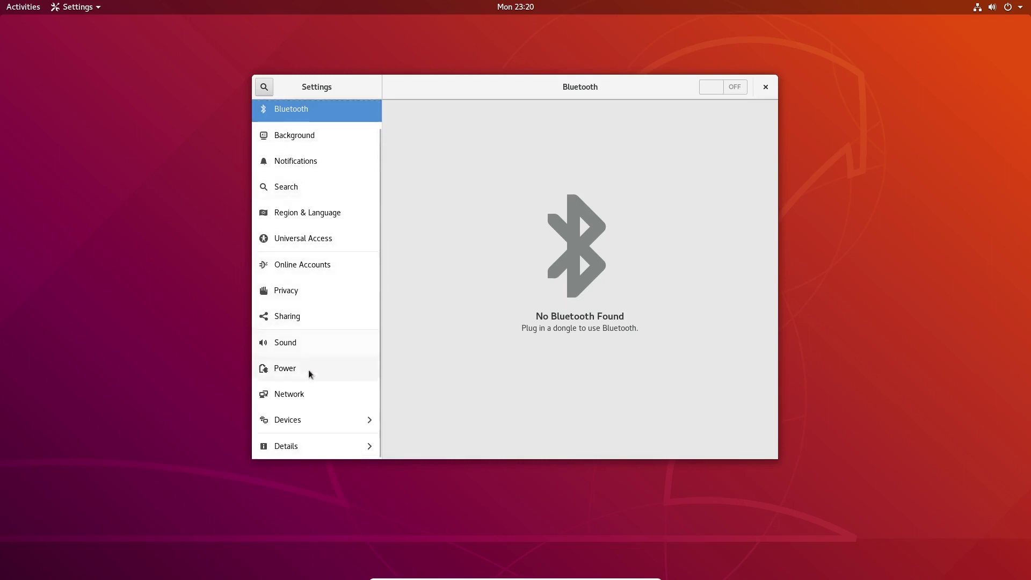
pyautogui.click(310, 391)
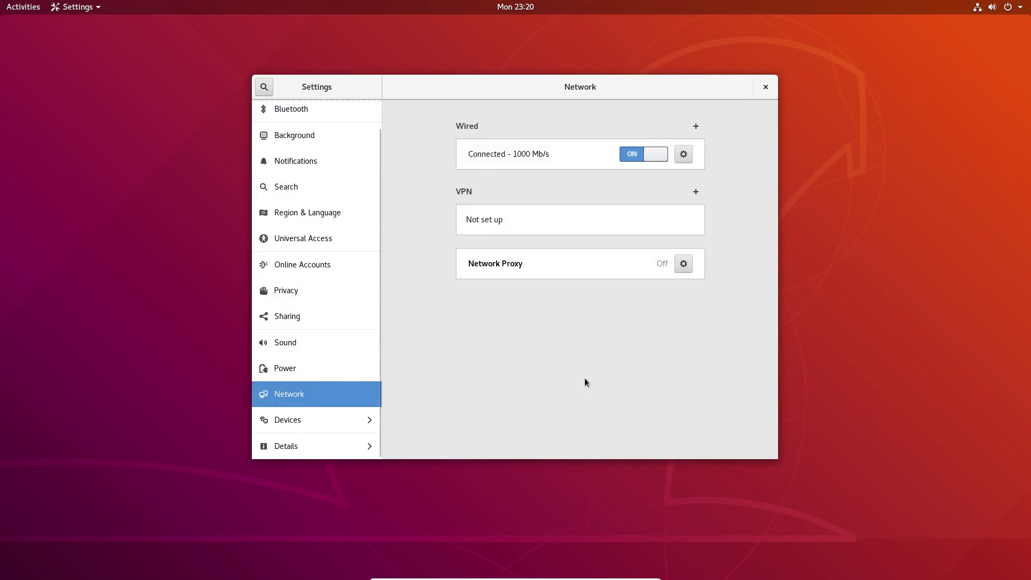
pyautogui.click(688, 154)
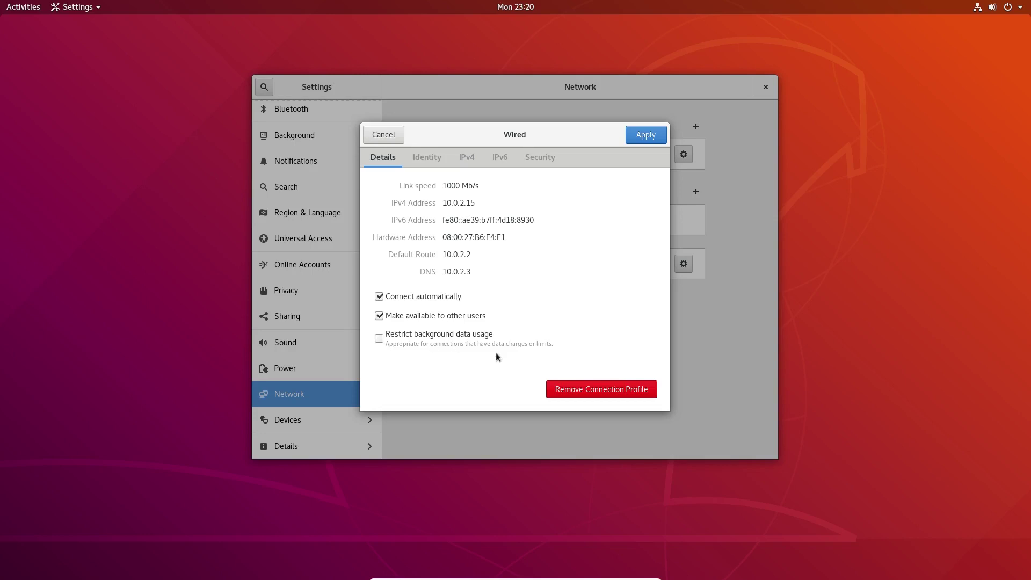
pyautogui.press('Escape')
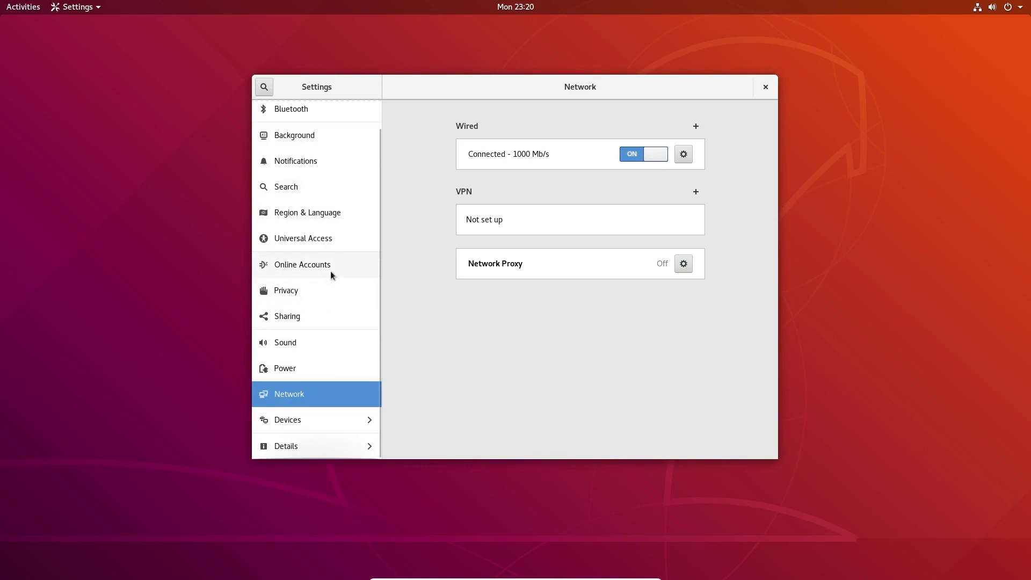
# Step: Open Devices, view and close the Night Light dialog, then open the Wacom Tablet page
pyautogui.click(296, 423)
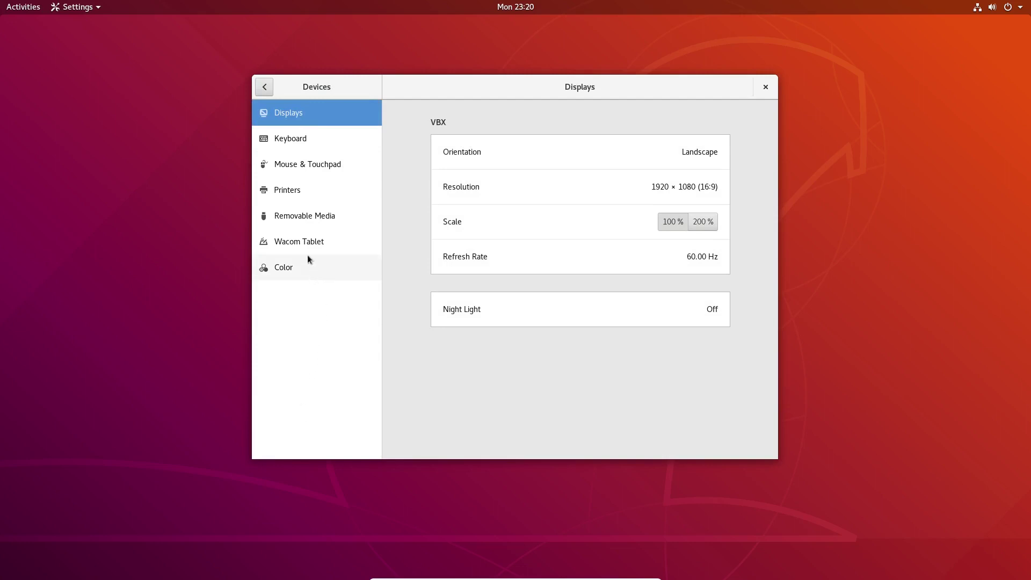
pyautogui.click(475, 321)
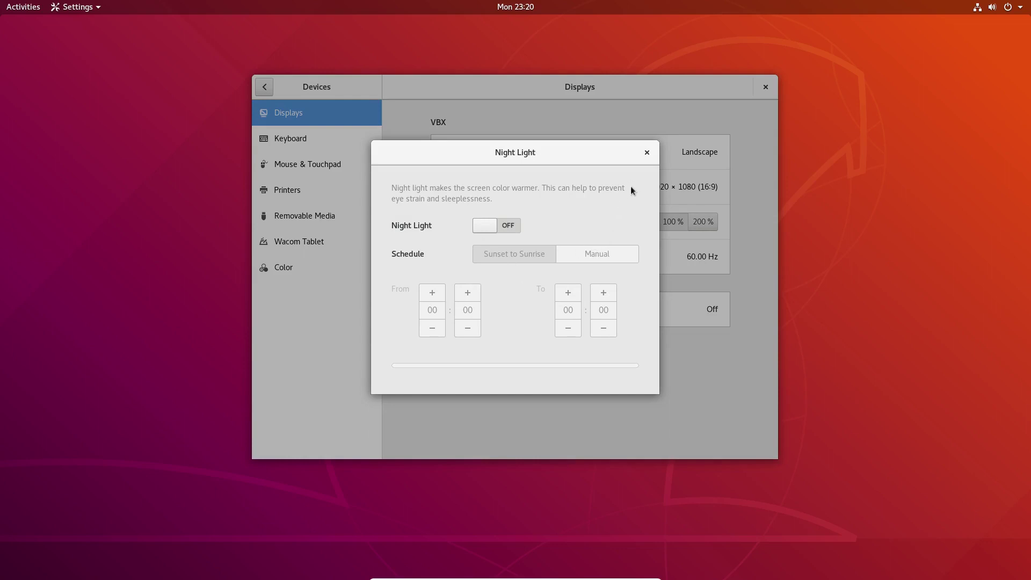
pyautogui.click(646, 152)
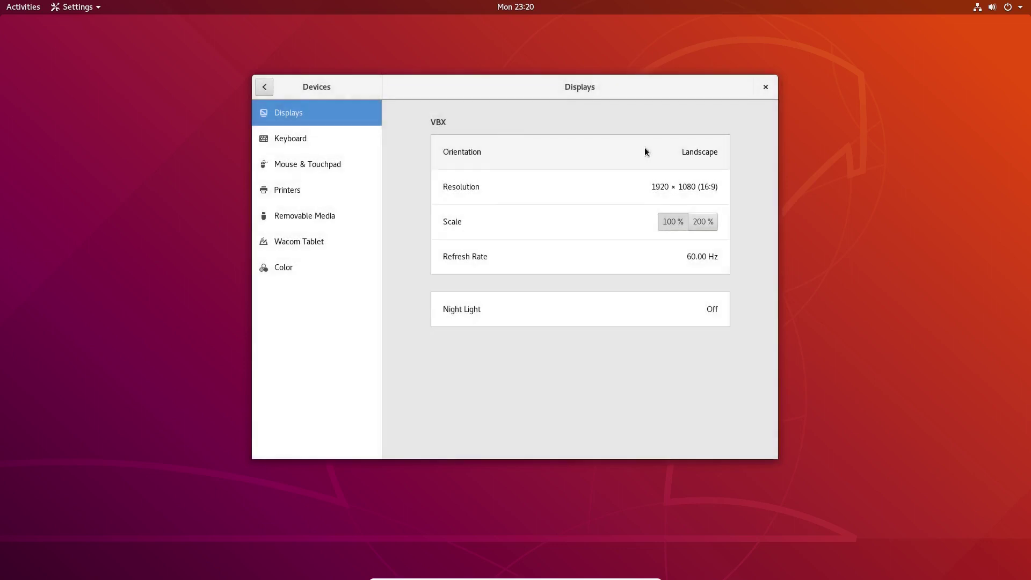
pyautogui.click(296, 238)
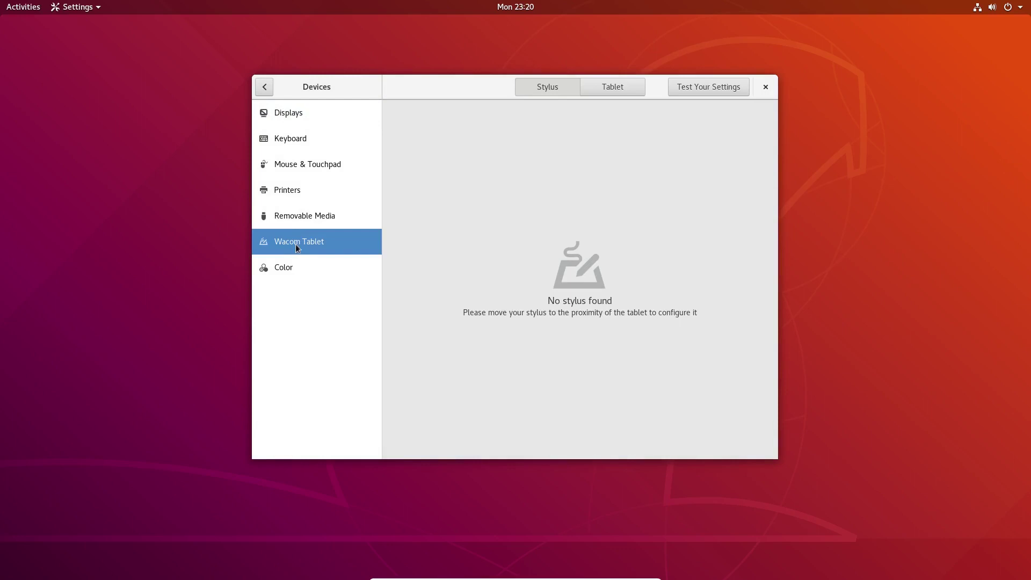
# Step: Go back to the Settings list and look through the Background, Sound and Power pages
pyautogui.hotkey('alt', 'Left')
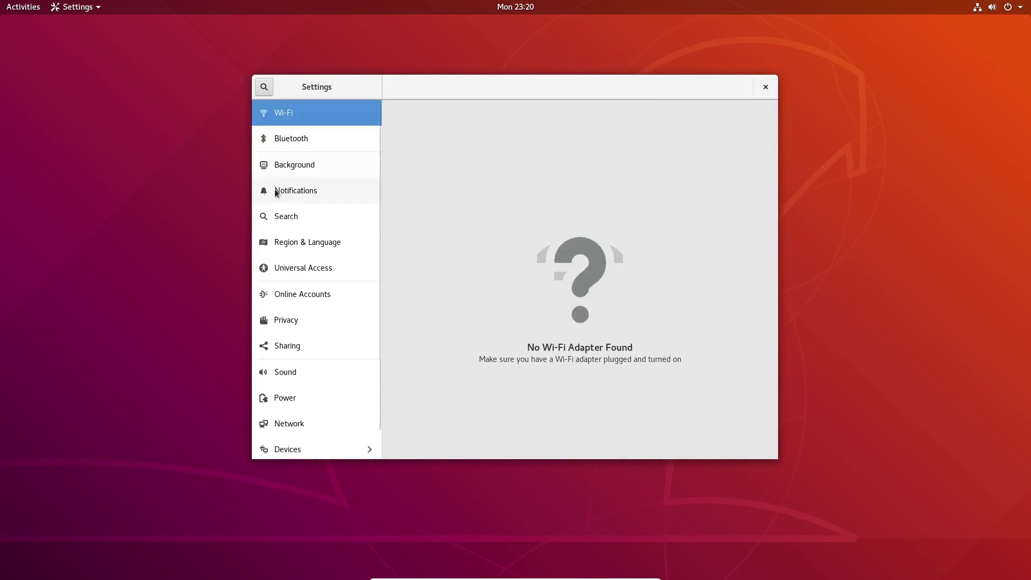
pyautogui.click(314, 169)
pyautogui.scroll(-1, 349, 240)
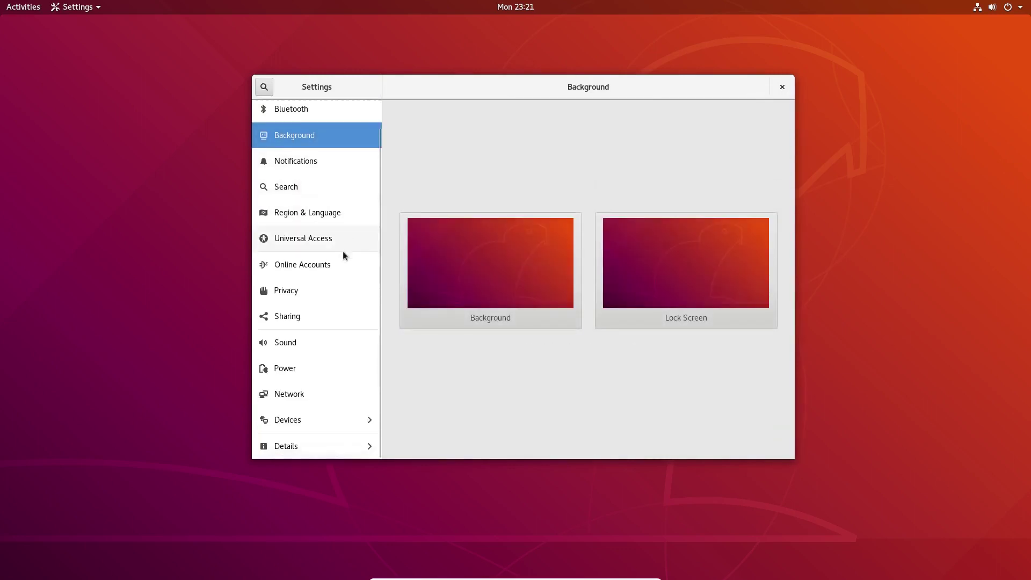
pyautogui.click(316, 342)
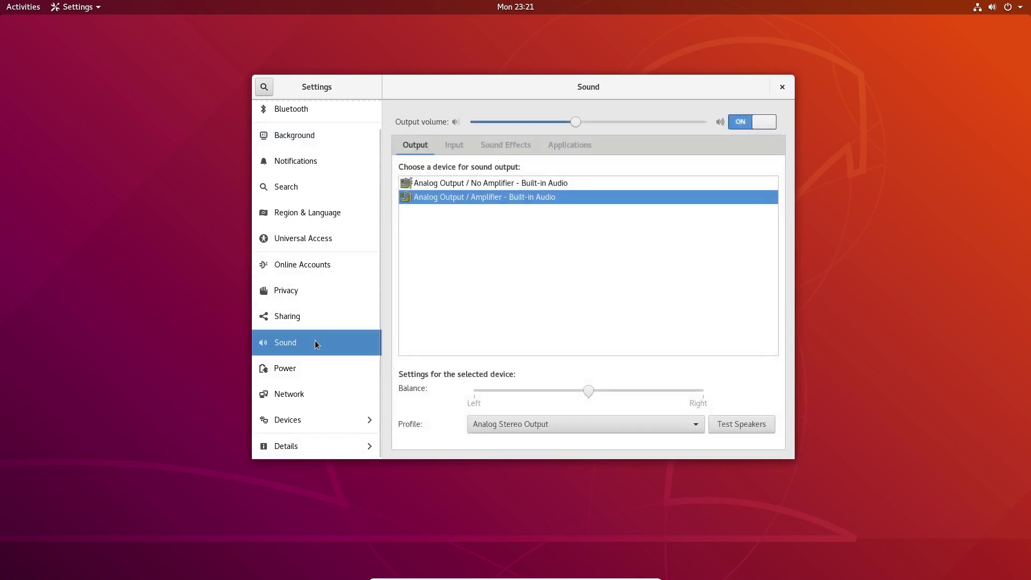
pyautogui.click(298, 369)
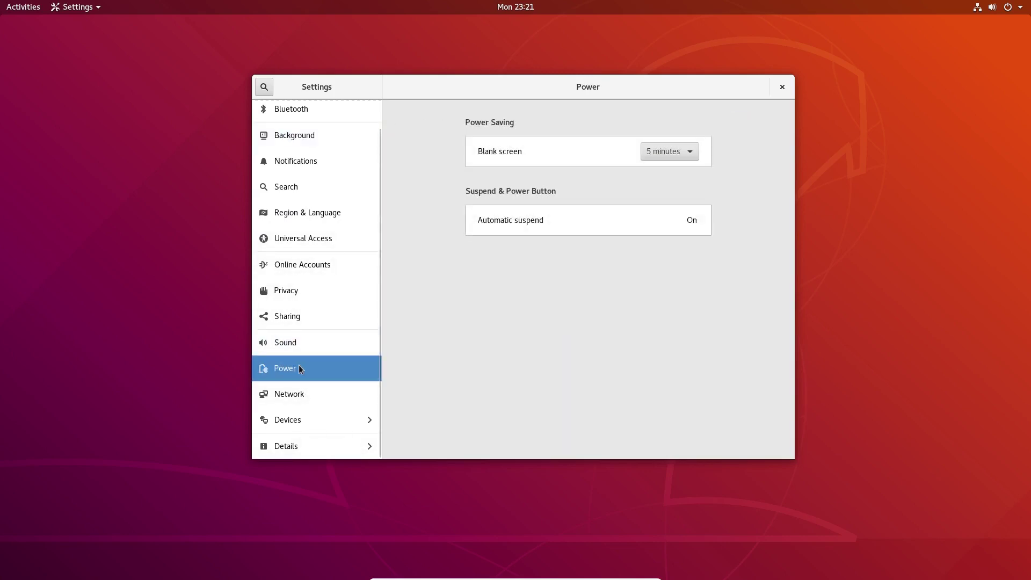
# Step: Open Devices, then return to the main list showing the Wi-Fi page
pyautogui.click(311, 426)
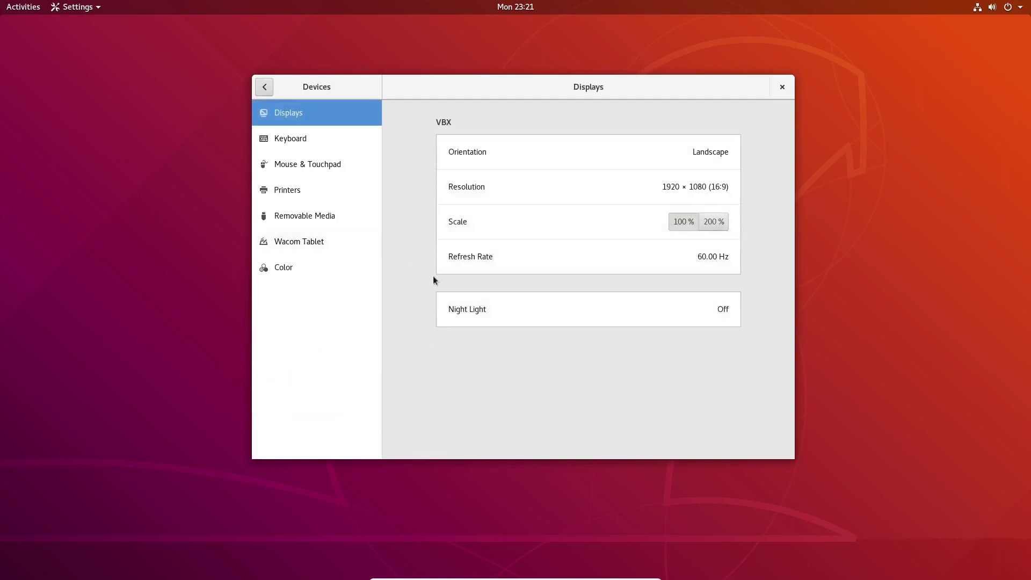
pyautogui.click(264, 89)
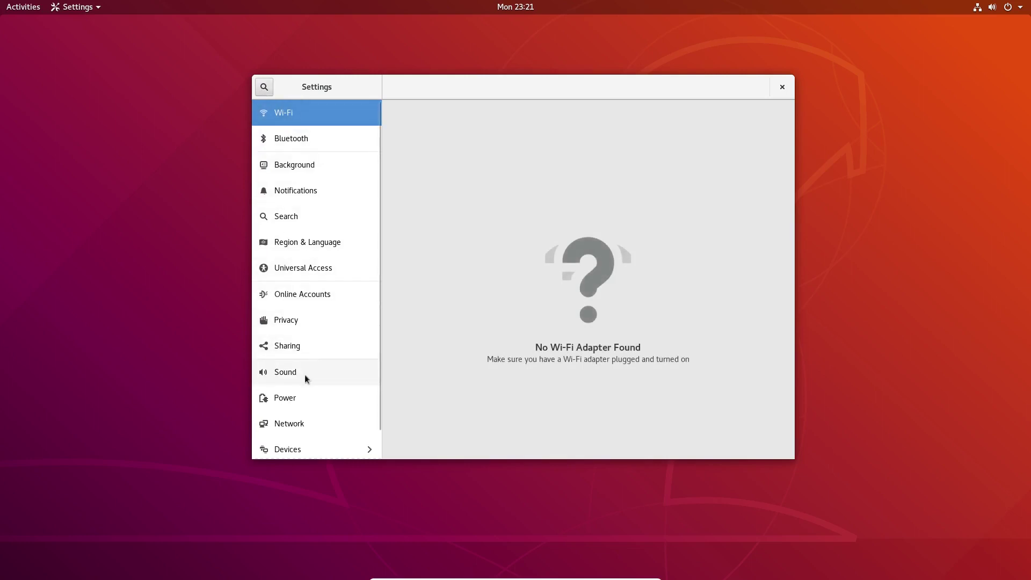
pyautogui.click(321, 172)
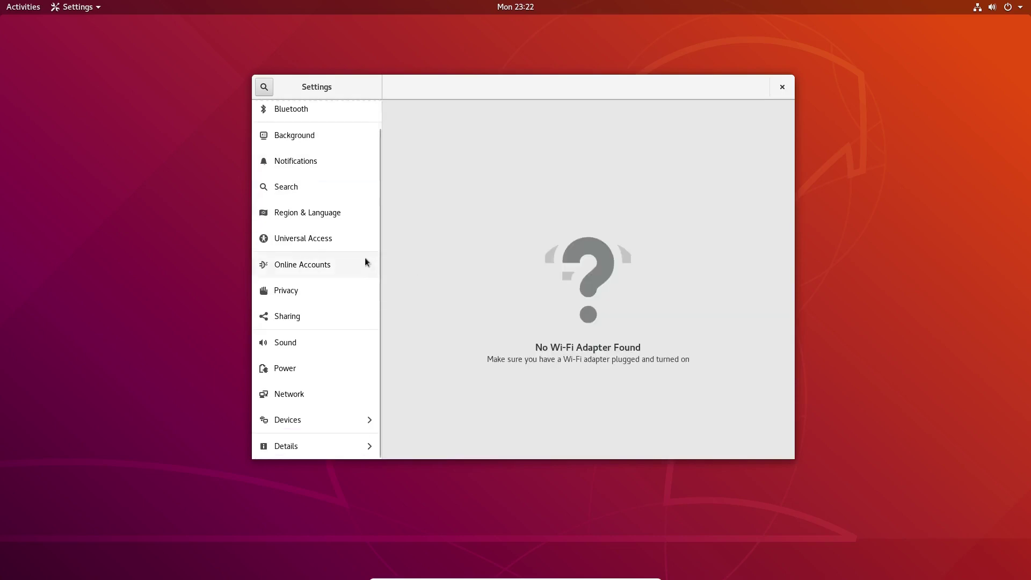
pyautogui.click(294, 456)
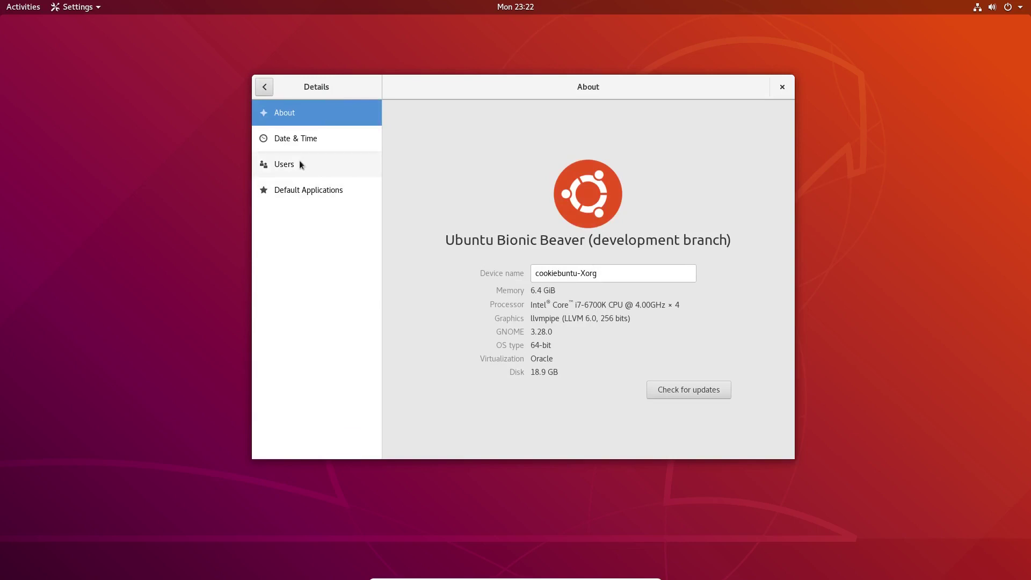
pyautogui.click(301, 164)
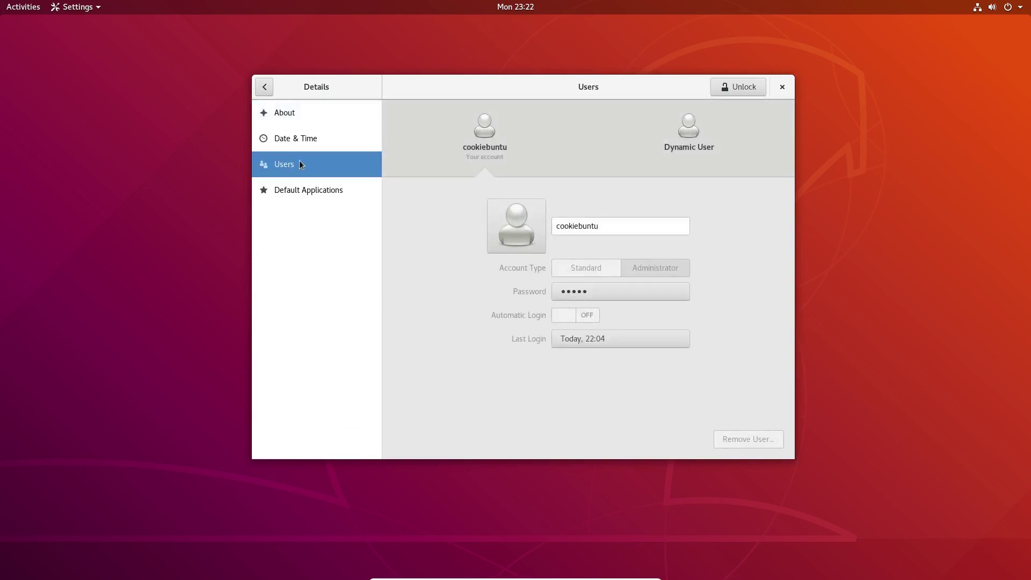
pyautogui.click(520, 231)
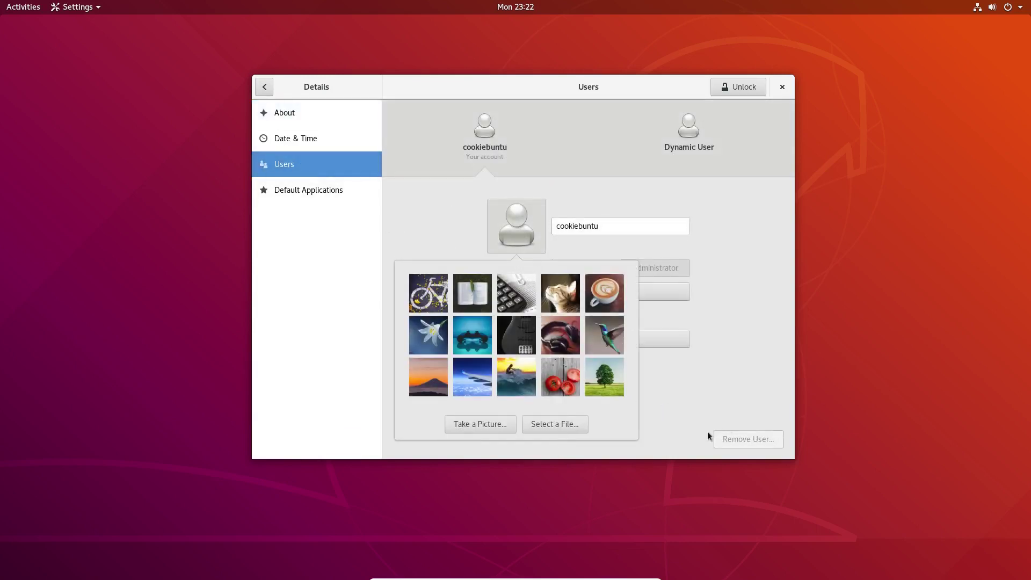
pyautogui.click(684, 379)
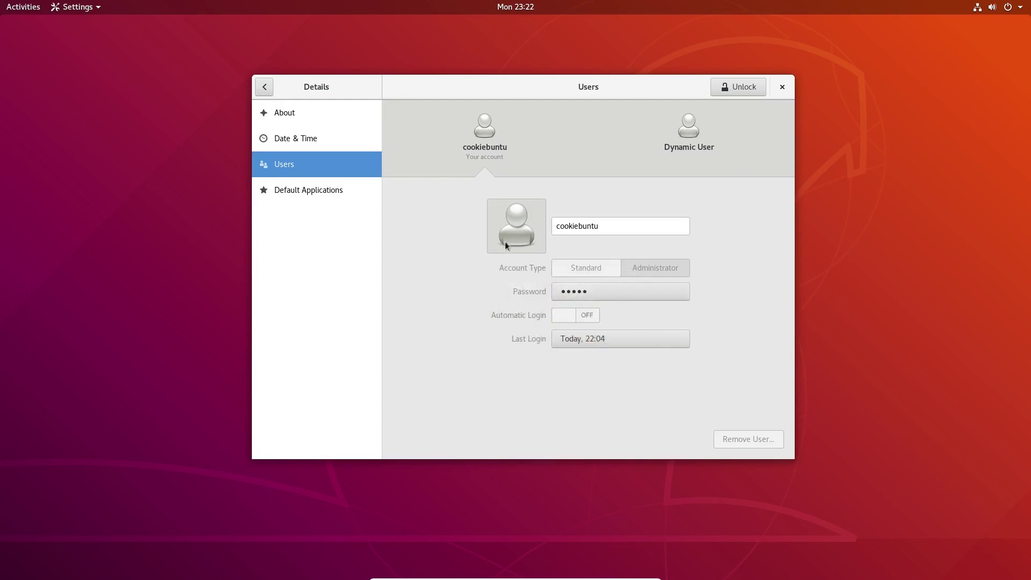
pyautogui.click(264, 87)
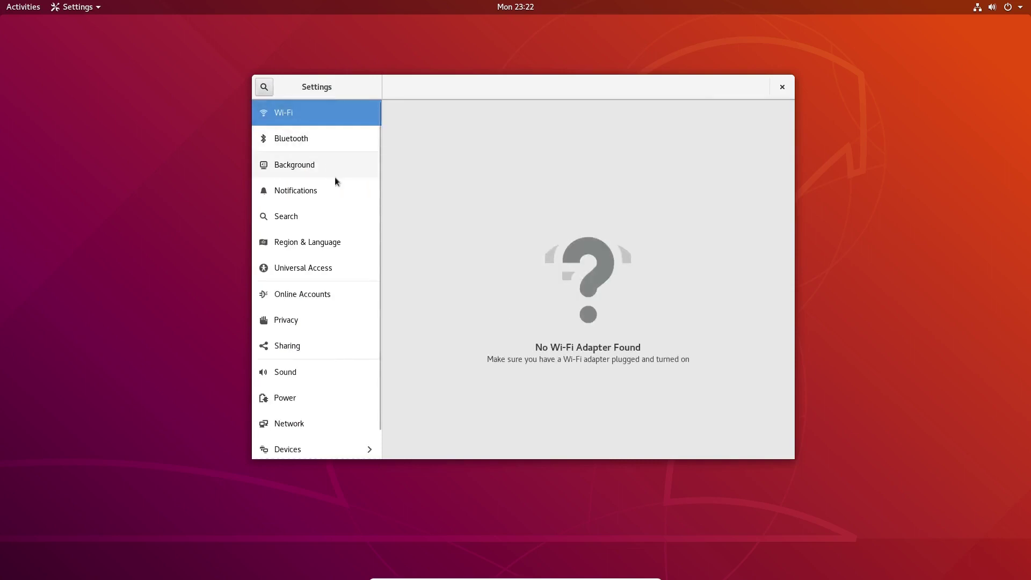
pyautogui.scroll(-1, 337, 186)
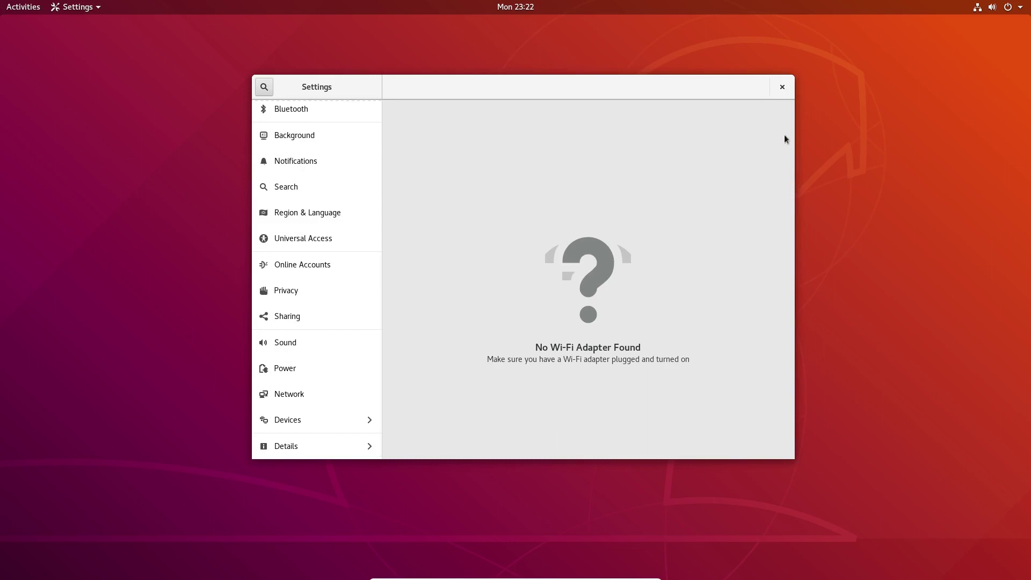
# Step: Close Settings and launch Boxes from the Activities application grid
pyautogui.click(781, 87)
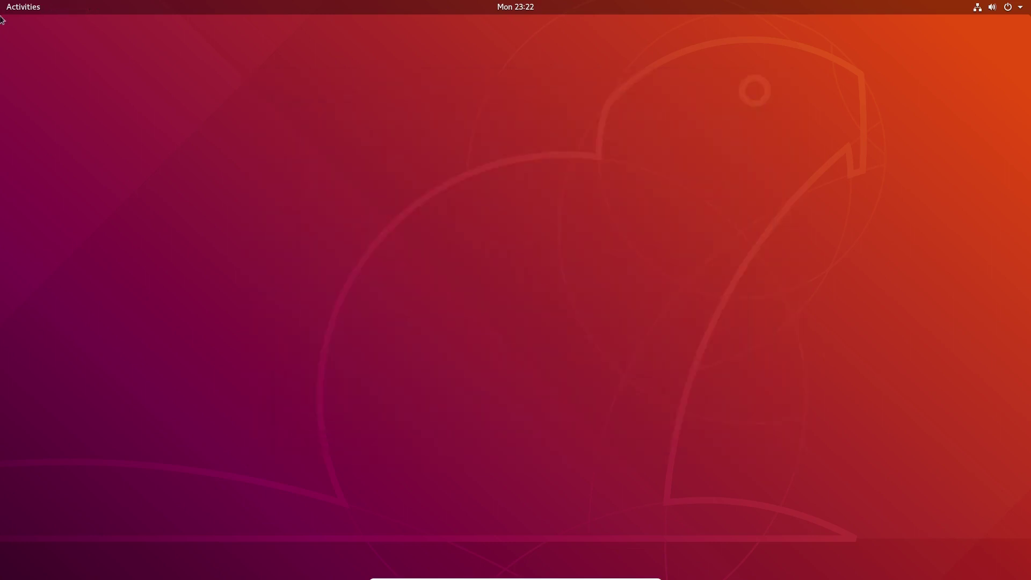
pyautogui.click(31, 2)
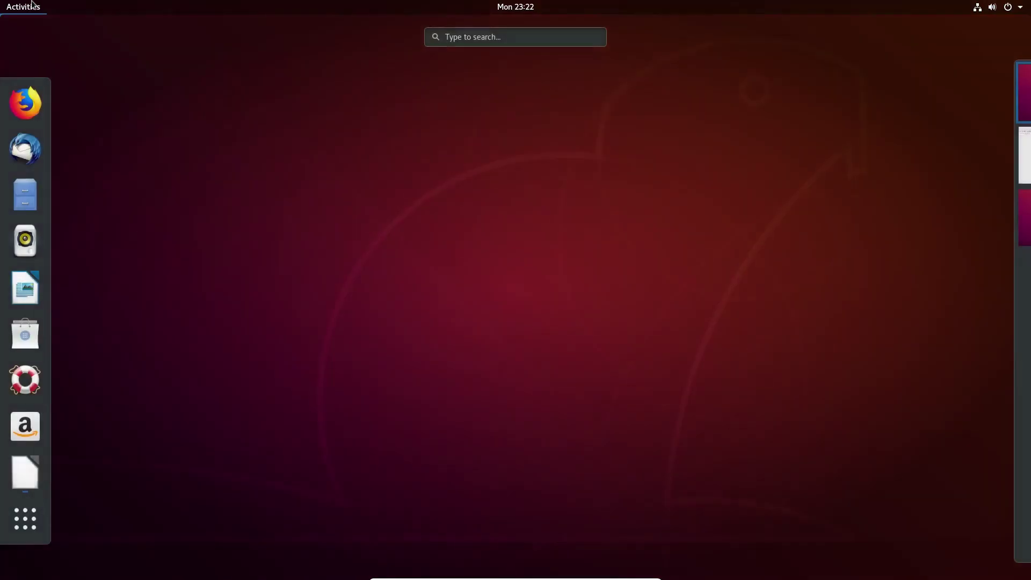
pyautogui.click(32, 517)
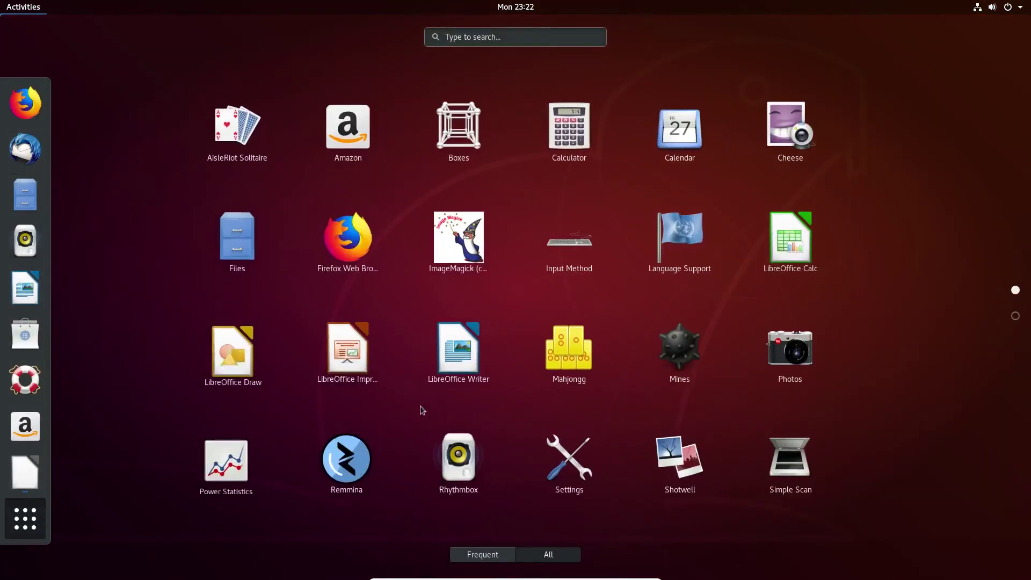
pyautogui.click(461, 139)
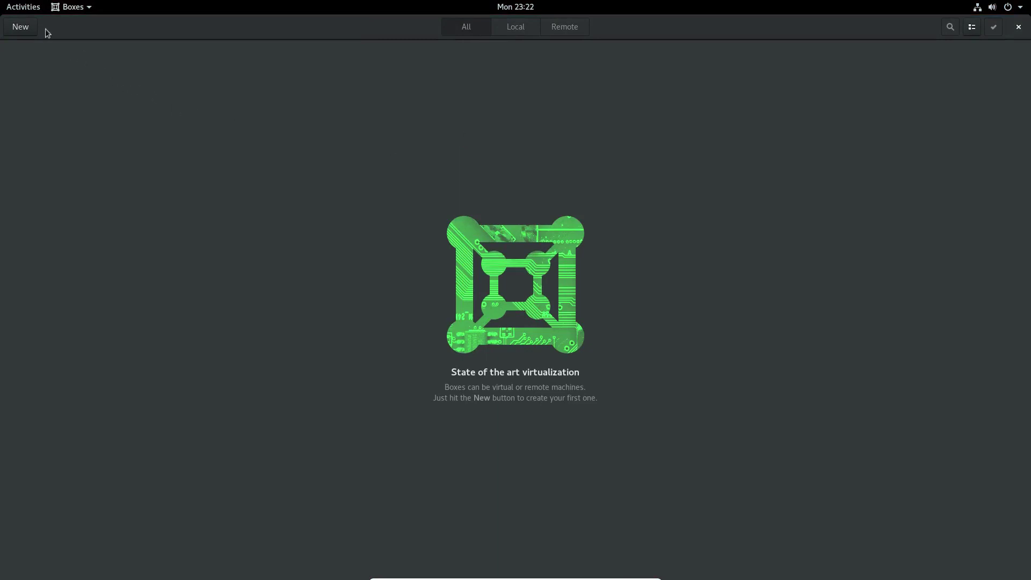
# Step: Start a new box with Download an OS and scroll the catalogue (Fedora 25, FreeBSD, Debian Jessie)
pyautogui.click(29, 30)
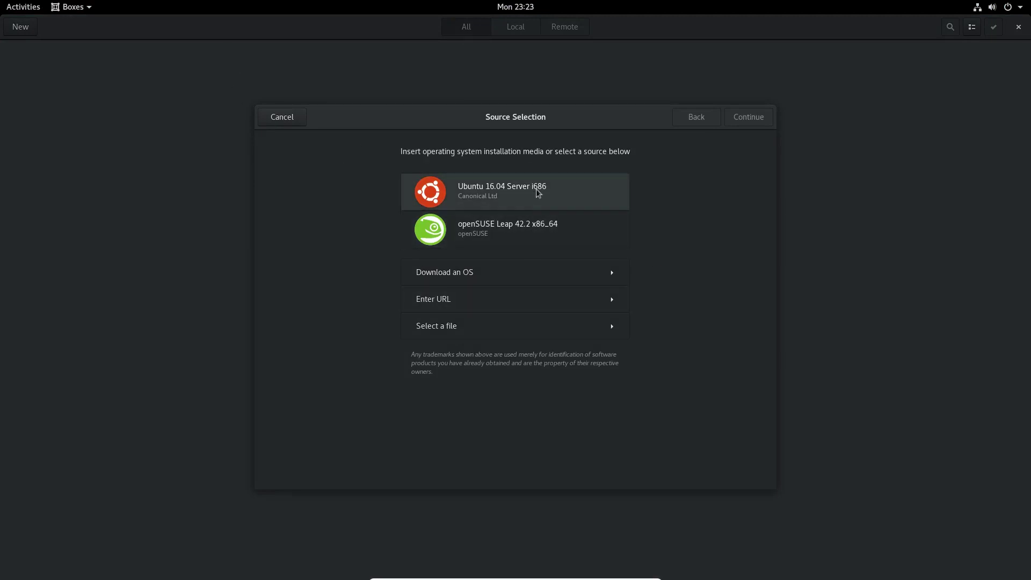
pyautogui.click(517, 268)
pyautogui.scroll(-5, 540, 240)
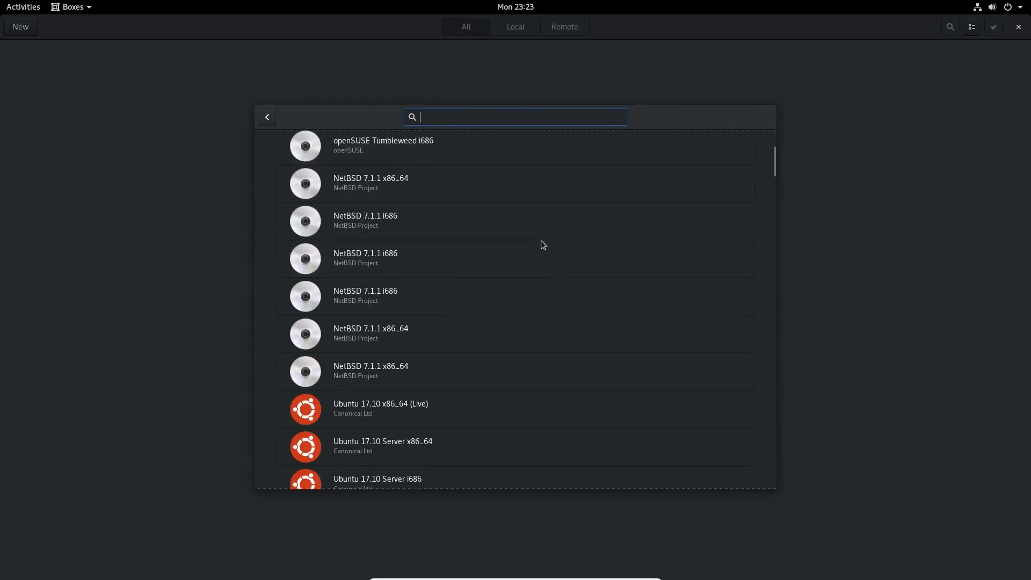
pyautogui.scroll(-15, 542, 241)
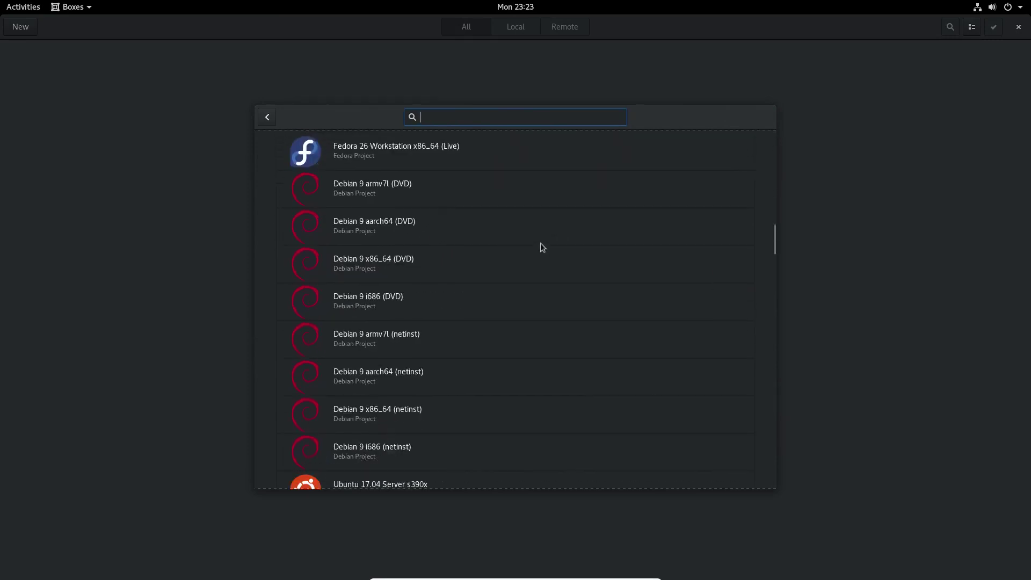
pyautogui.scroll(-15, 540, 245)
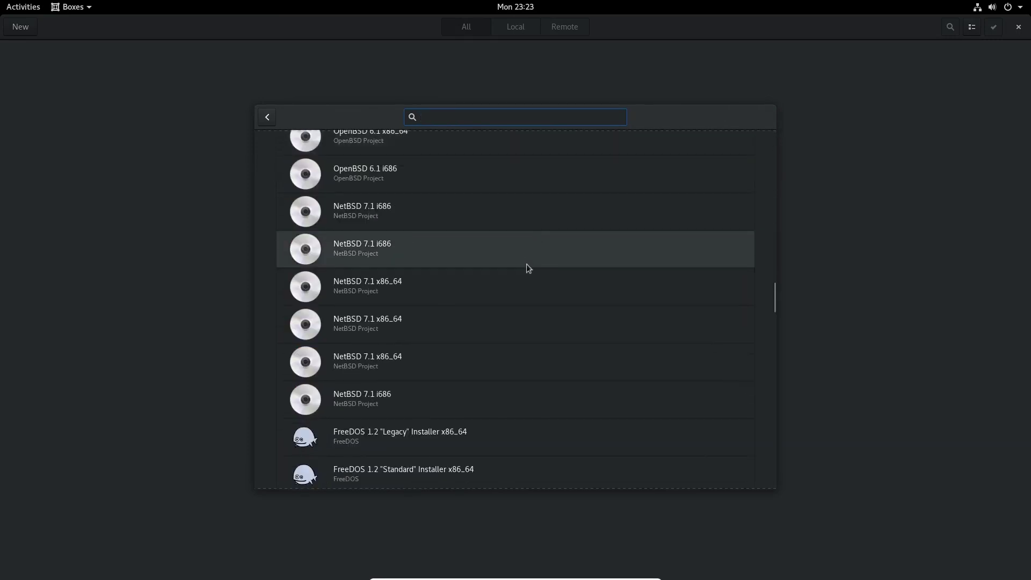
pyautogui.scroll(-8, 528, 268)
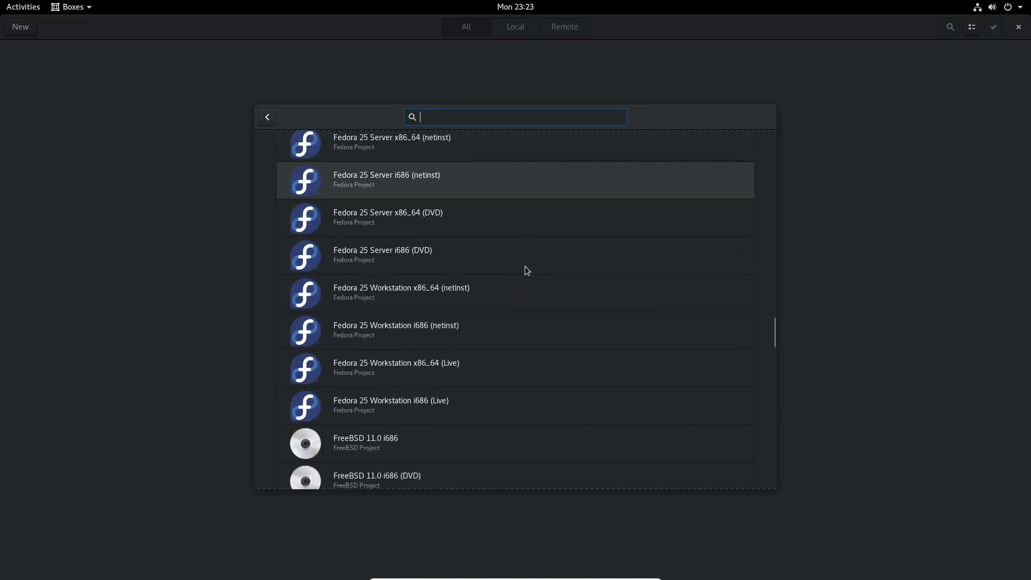
pyautogui.scroll(-5, 525, 266)
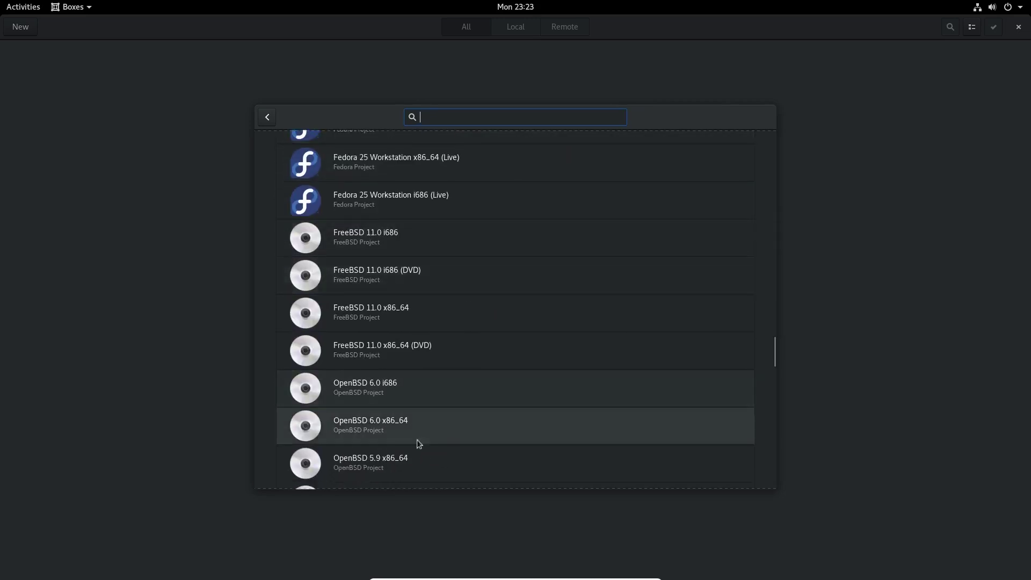
pyautogui.scroll(-10, 465, 433)
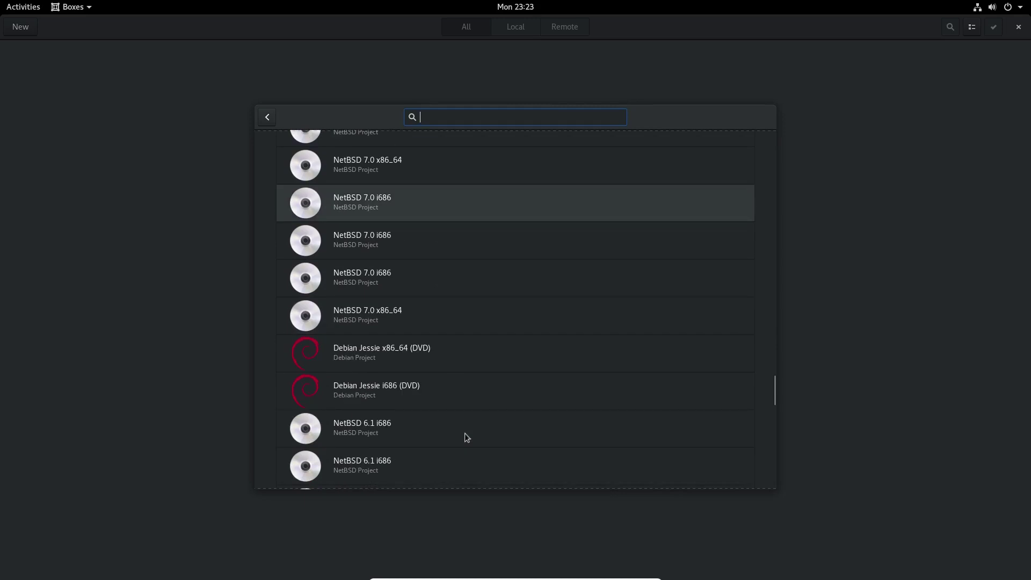
pyautogui.scroll(-3, 466, 432)
pyautogui.scroll(-3, 449, 339)
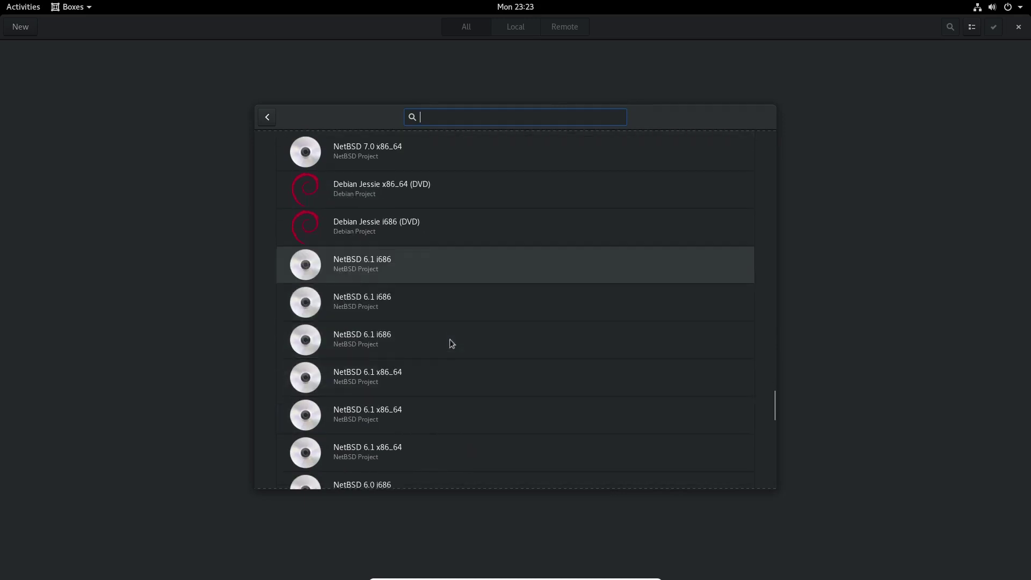
pyautogui.scroll(-9, 446, 440)
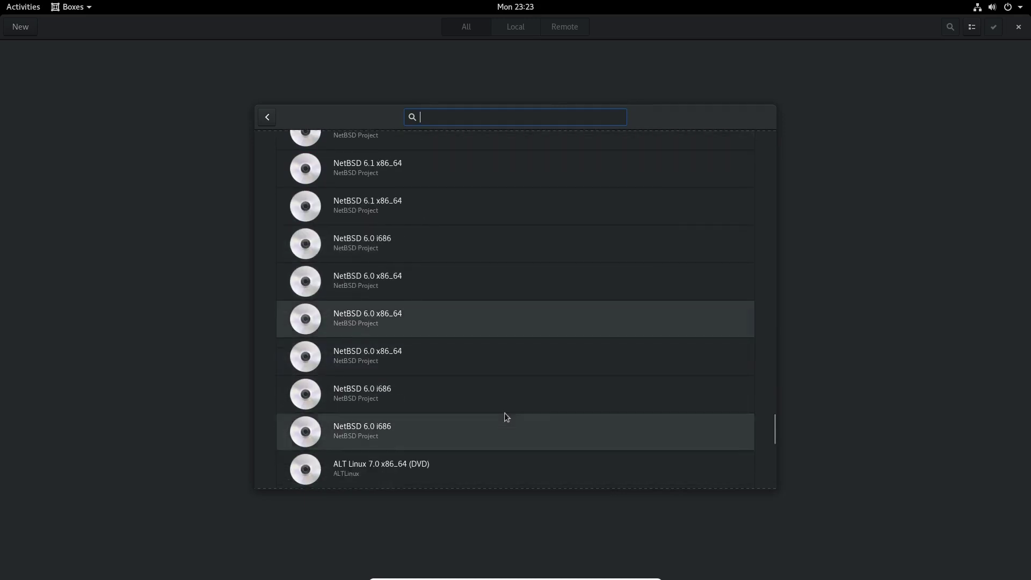
pyautogui.scroll(-5, 591, 406)
pyautogui.scroll(15, 626, 401)
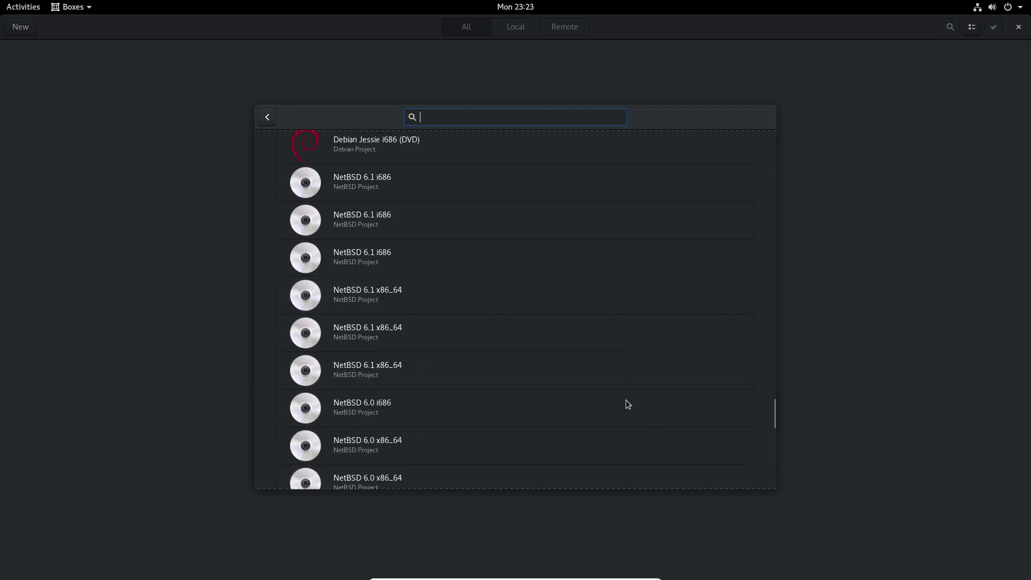
# Step: Return to Source Selection, check the Enter URL option, and cancel it
pyautogui.click(266, 118)
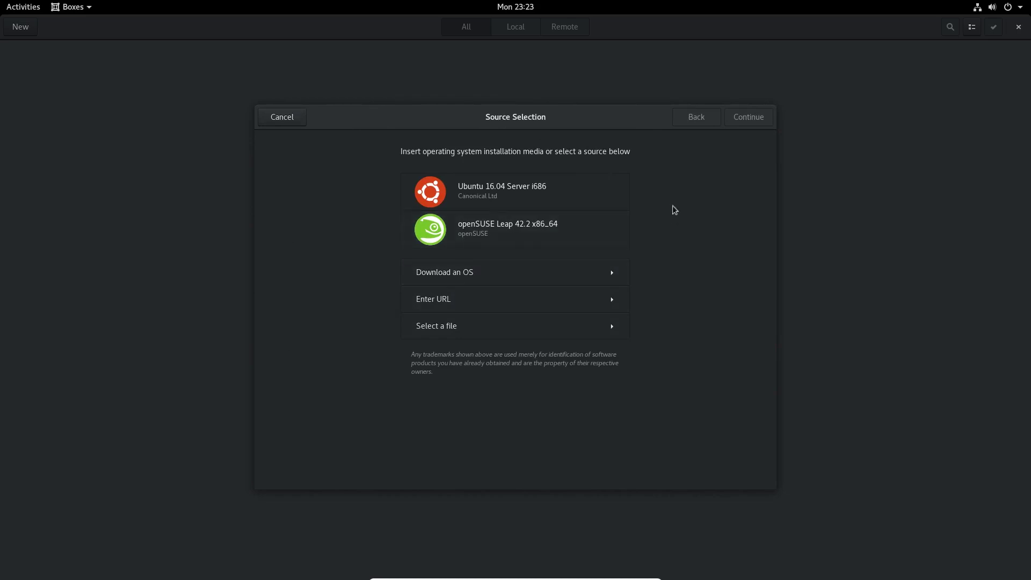
pyautogui.click(552, 301)
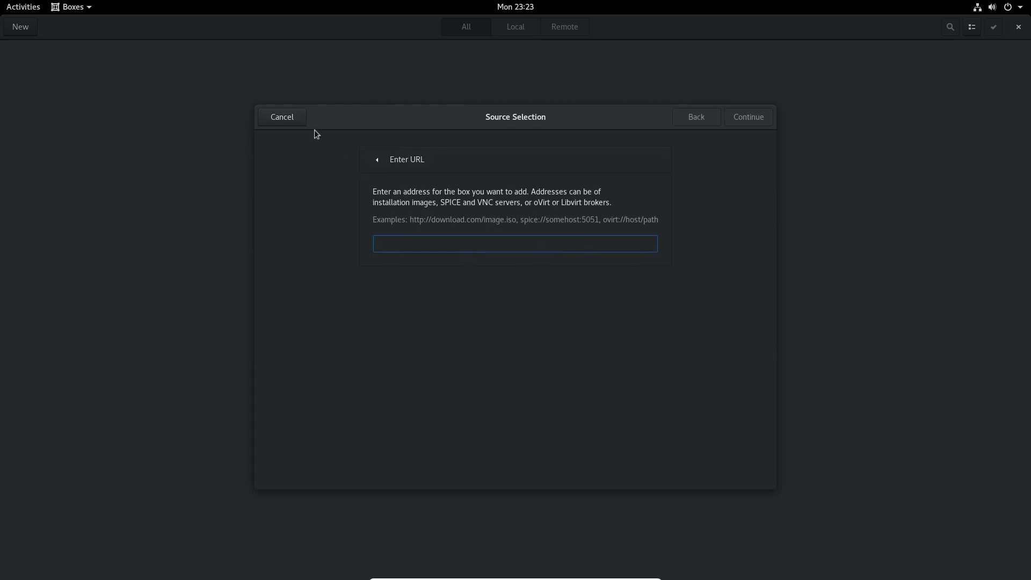
pyautogui.click(282, 117)
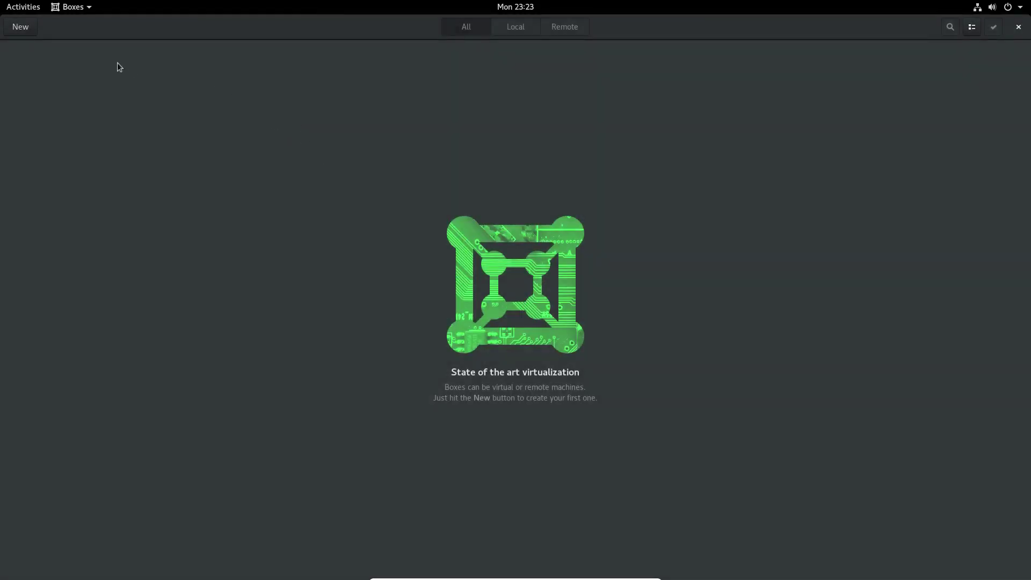
# Step: Start a new box again, try Select a file, then cancel the chooser and Source Selection
pyautogui.click(24, 33)
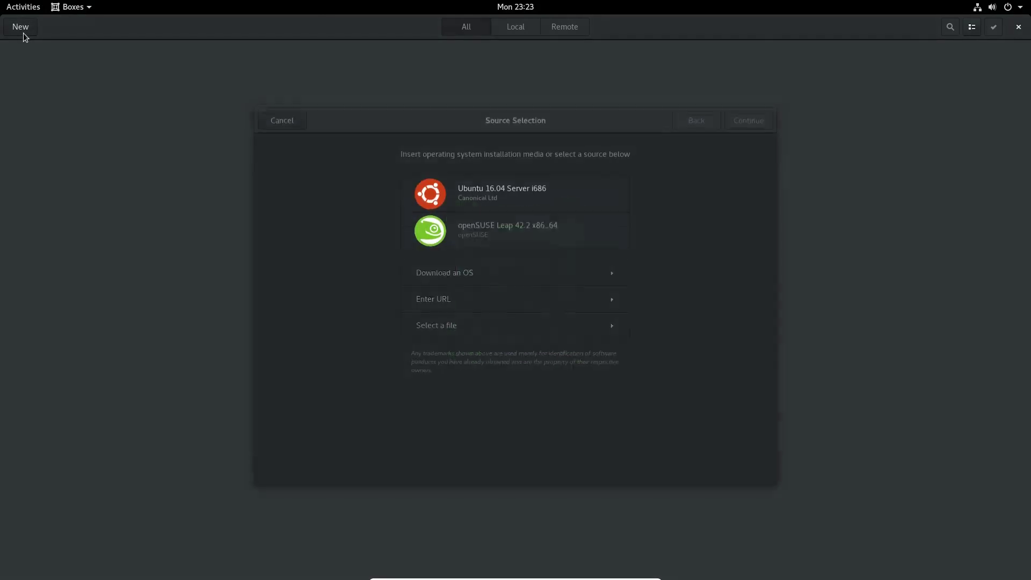
pyautogui.click(453, 325)
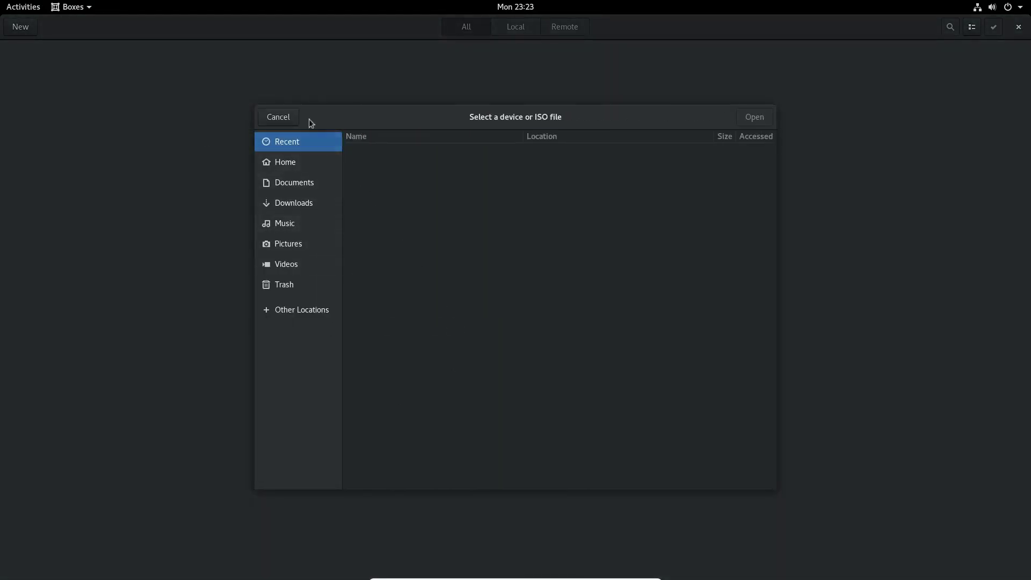
pyautogui.click(263, 119)
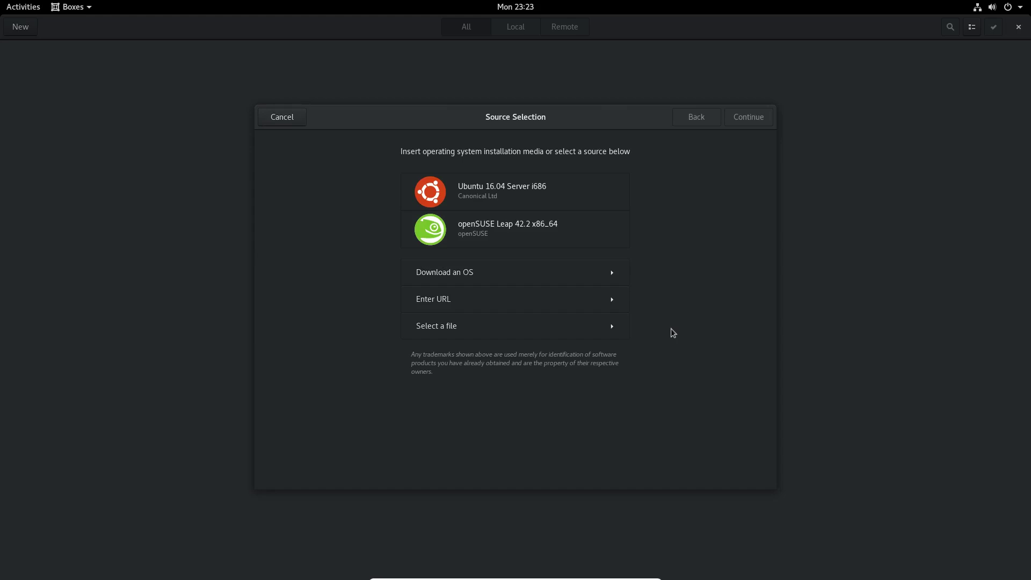
pyautogui.click(266, 118)
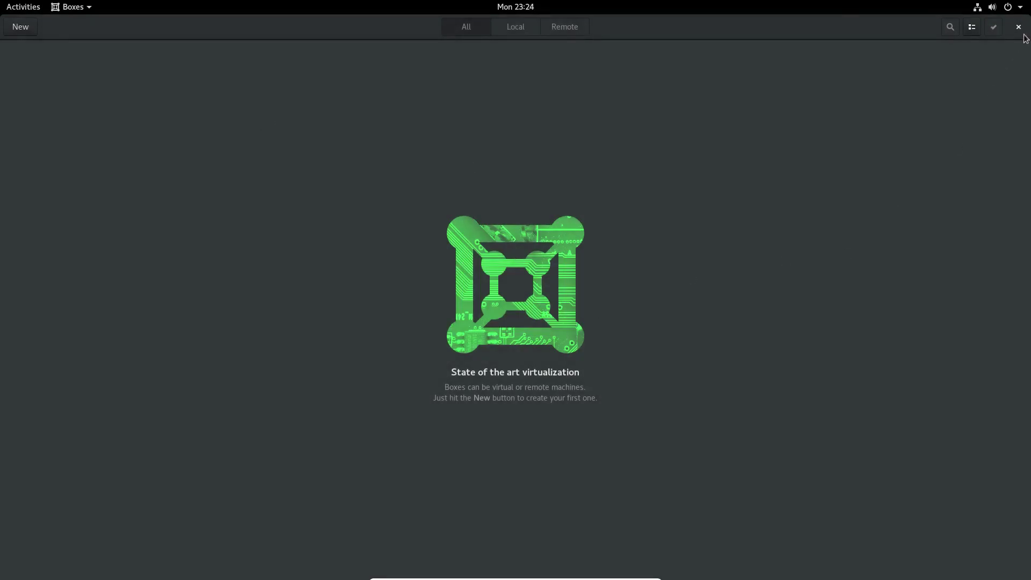
# Step: Close Boxes and launch Photos from the application grid
pyautogui.click(1024, 33)
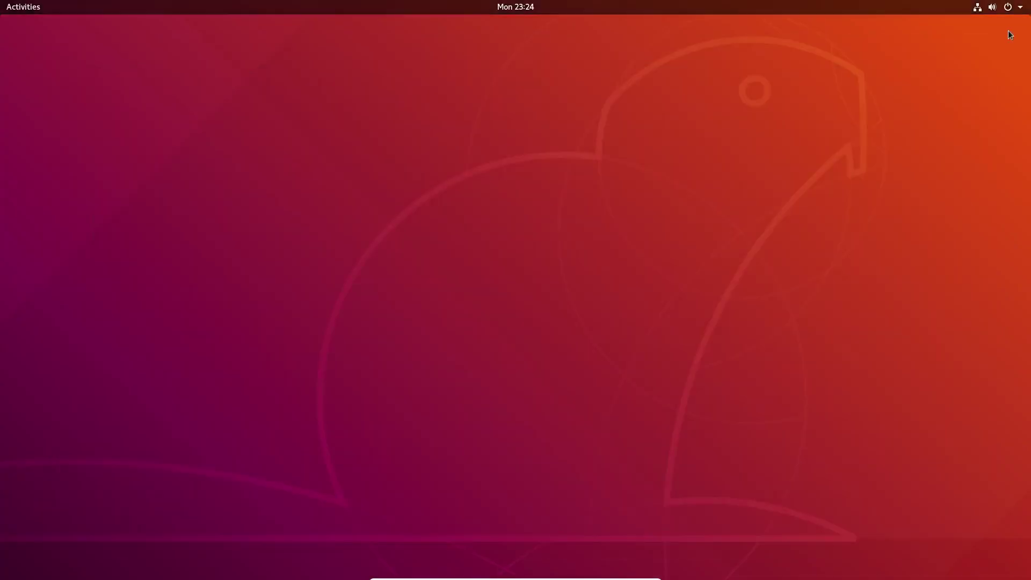
pyautogui.click(42, 3)
pyautogui.click(24, 519)
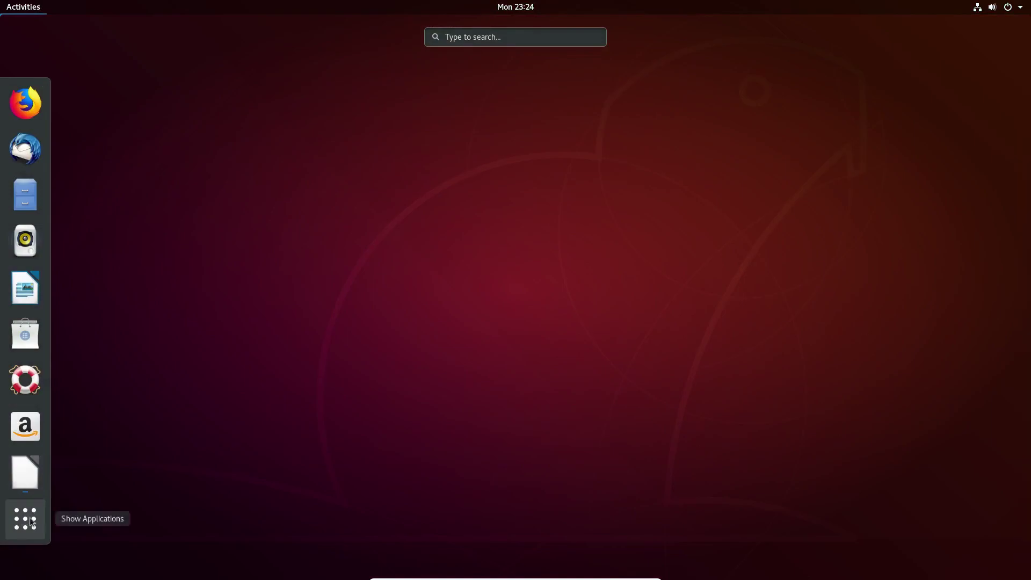
pyautogui.click(811, 344)
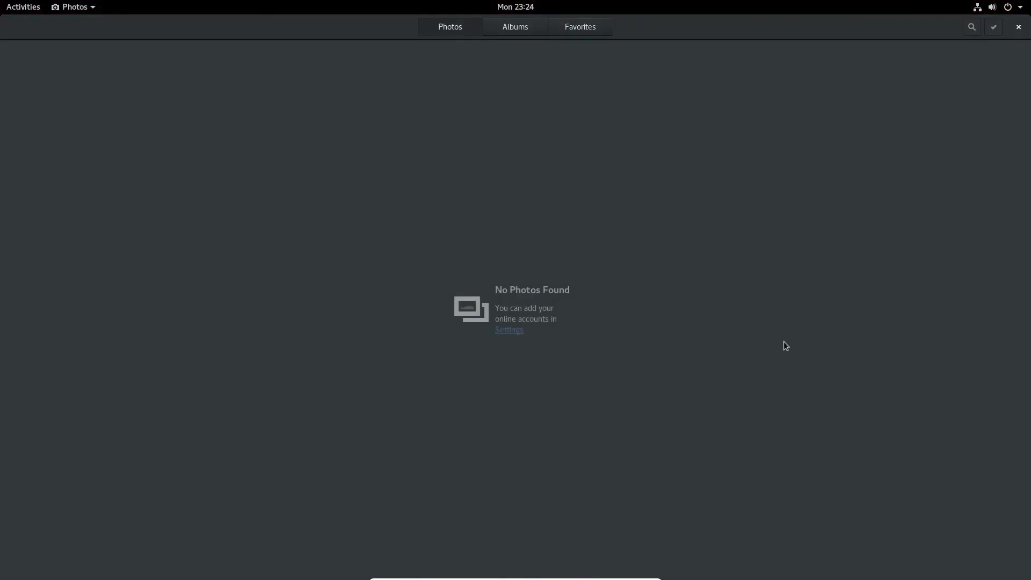
# Step: View the empty Albums and Favorites sections and check the Photos app menu
pyautogui.click(540, 30)
pyautogui.click(590, 33)
pyautogui.click(85, 6)
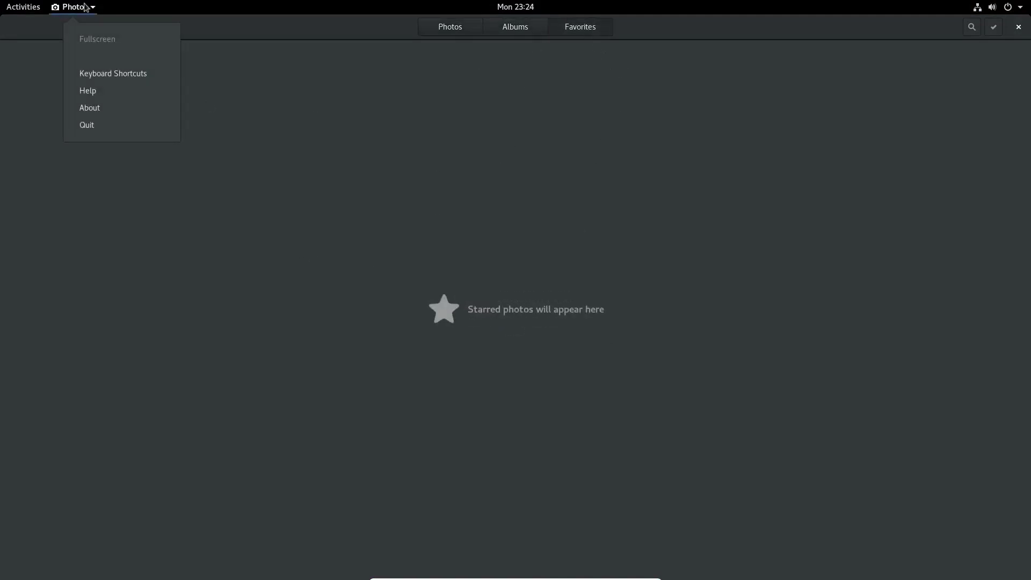
pyautogui.click(894, 329)
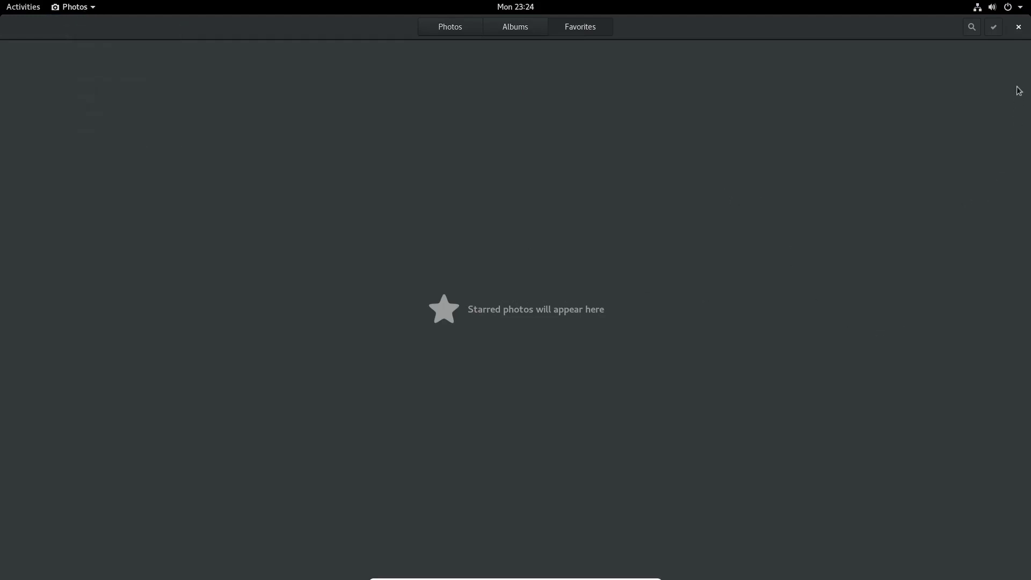
# Step: Close Photos, launch Usage, and view its Storage and then Processor pages
pyautogui.click(1019, 26)
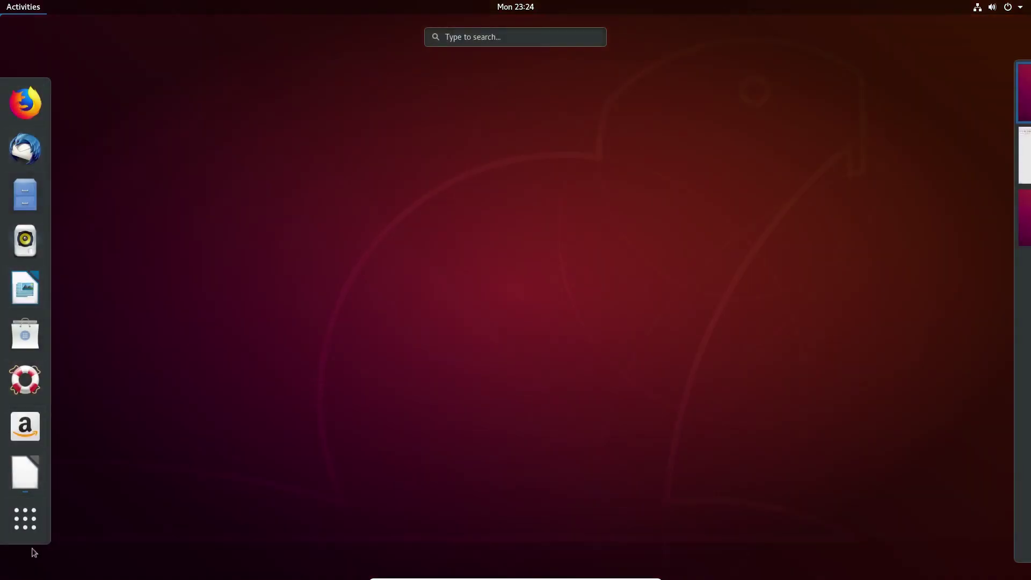
pyautogui.click(25, 519)
pyautogui.scroll(-1, 520, 349)
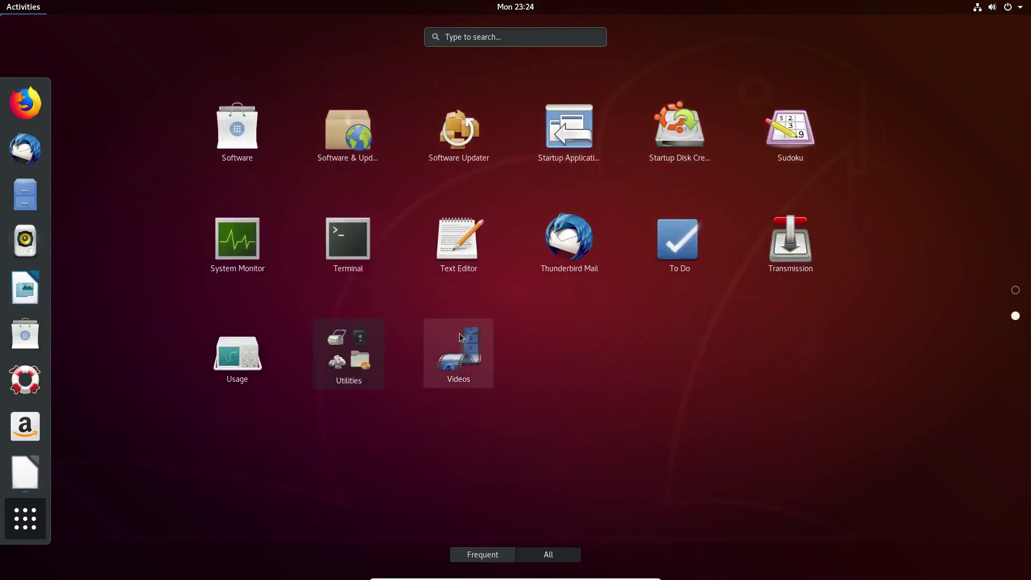
pyautogui.click(239, 352)
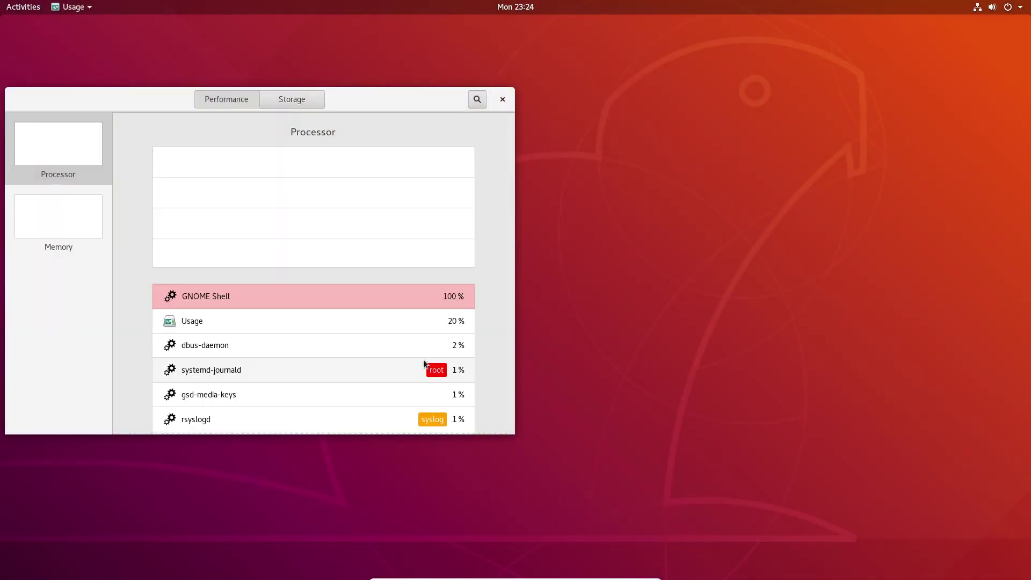
pyautogui.click(282, 99)
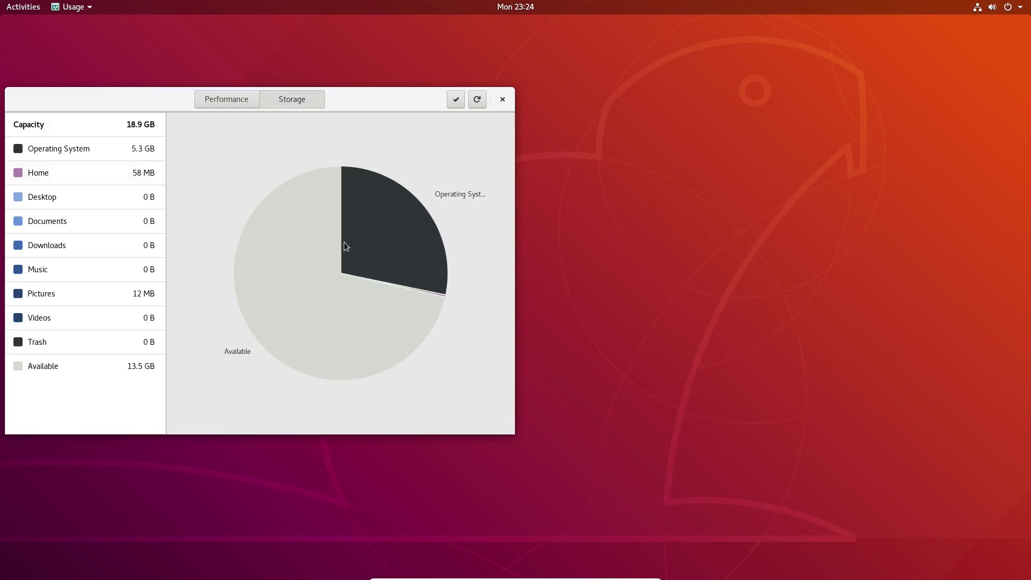
pyautogui.click(230, 102)
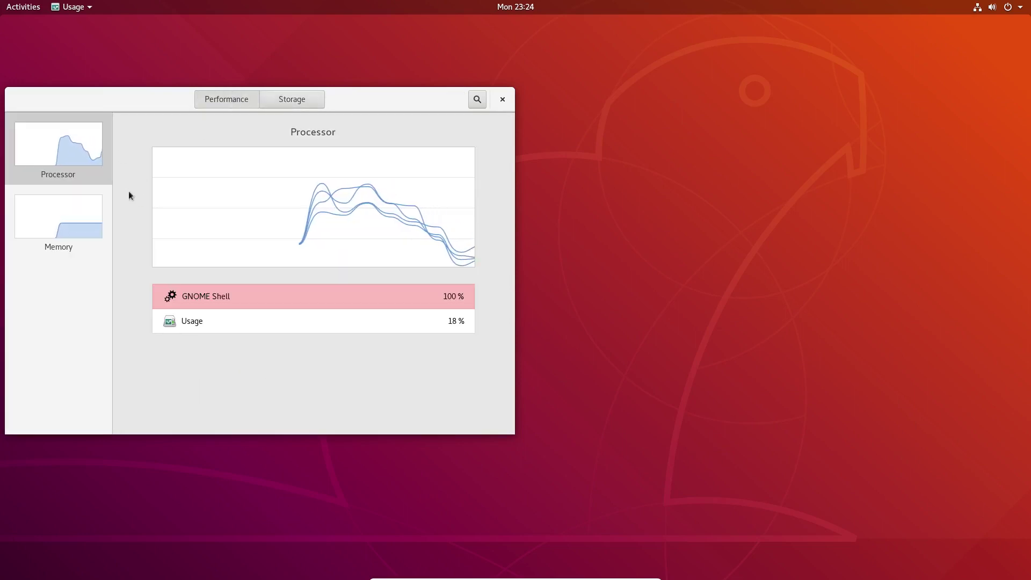
# Step: Inspect per-process memory use (RAM 34%, 2.4 GB), then close Usage and open Activities
pyautogui.click(75, 225)
pyautogui.scroll(-3, 373, 269)
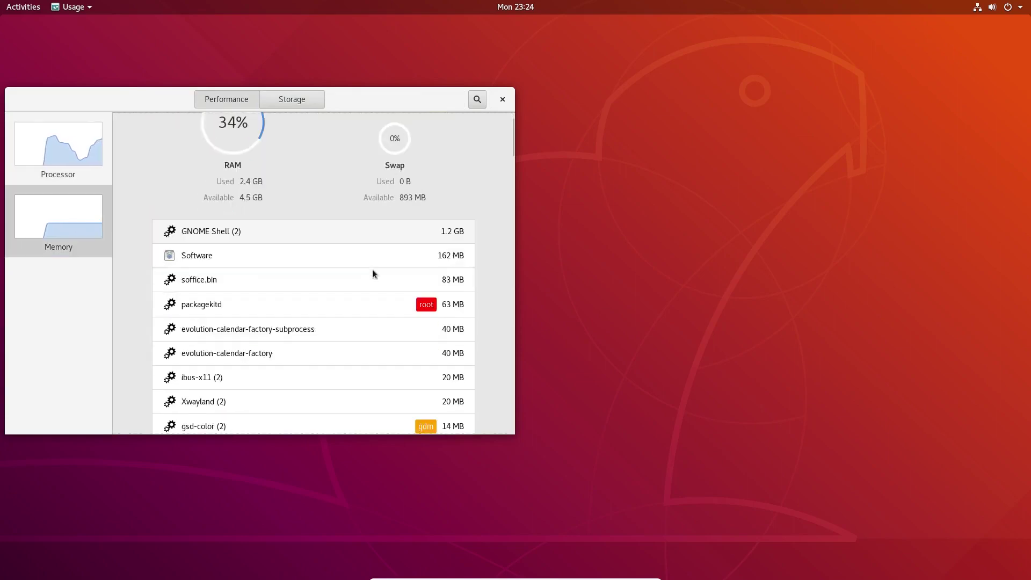
pyautogui.scroll(-15, 372, 269)
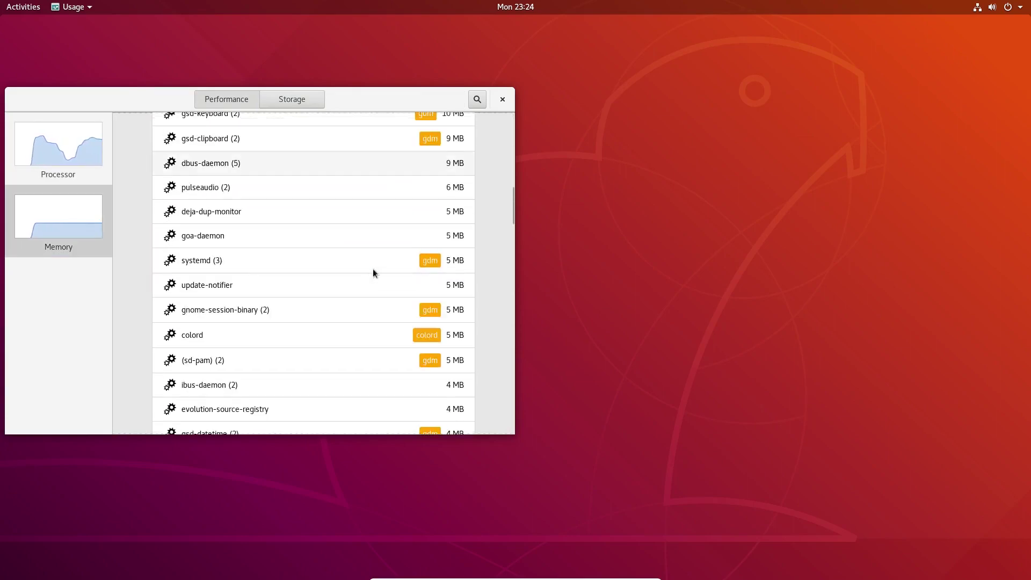
pyautogui.scroll(-15, 371, 277)
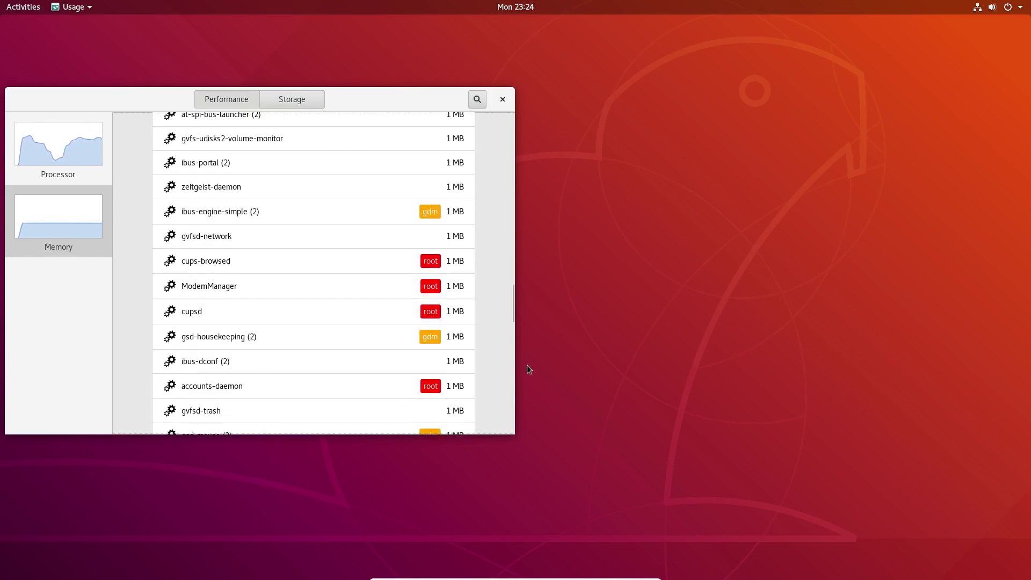
pyautogui.moveTo(513, 299); pyautogui.dragTo(513, 116)
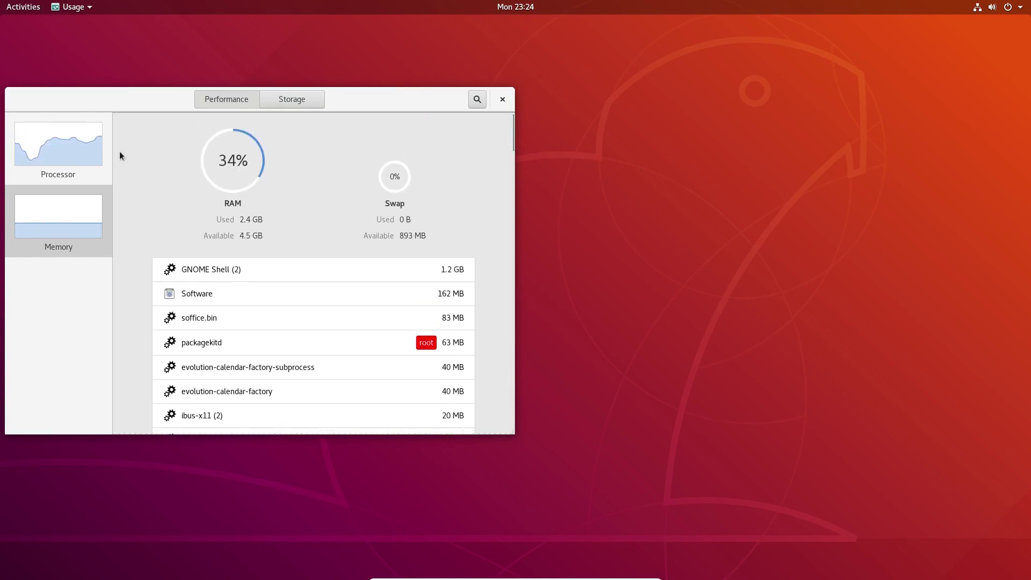
pyautogui.click(503, 99)
pyautogui.click(39, 4)
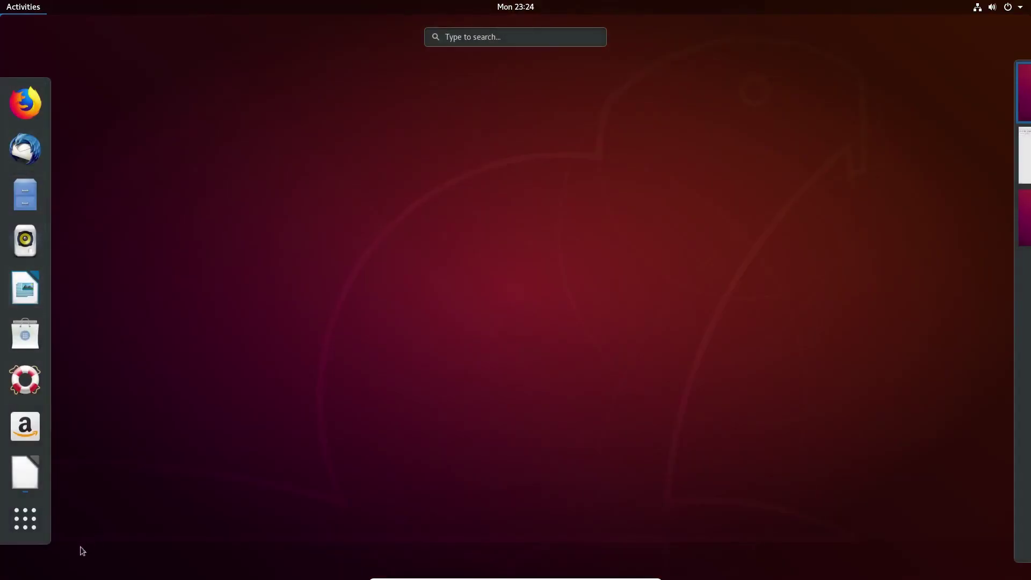
# Step: Launch Calendar on March 2018, review its Weather settings with Automatic Location on, then close it
pyautogui.click(37, 530)
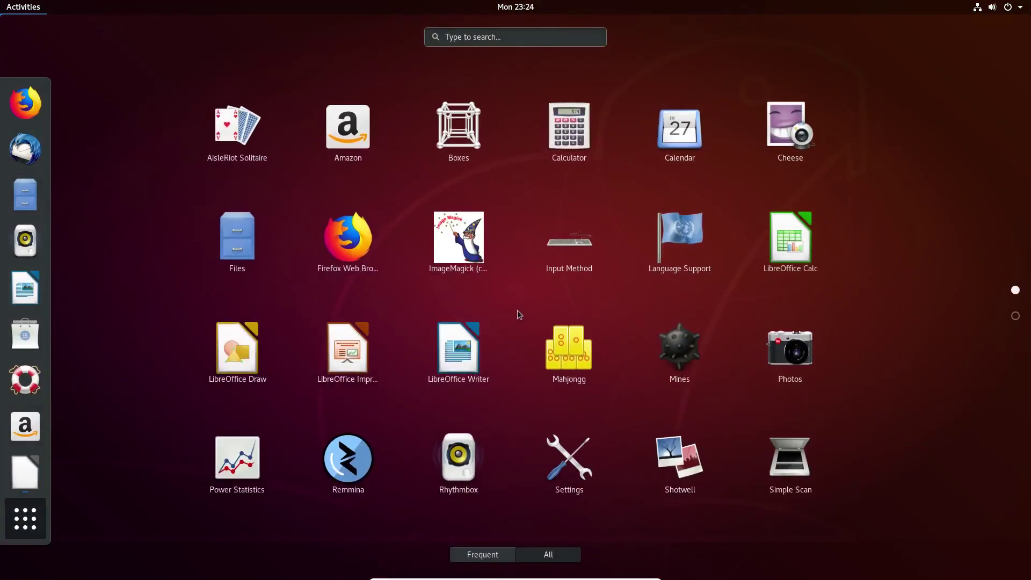
pyautogui.click(678, 130)
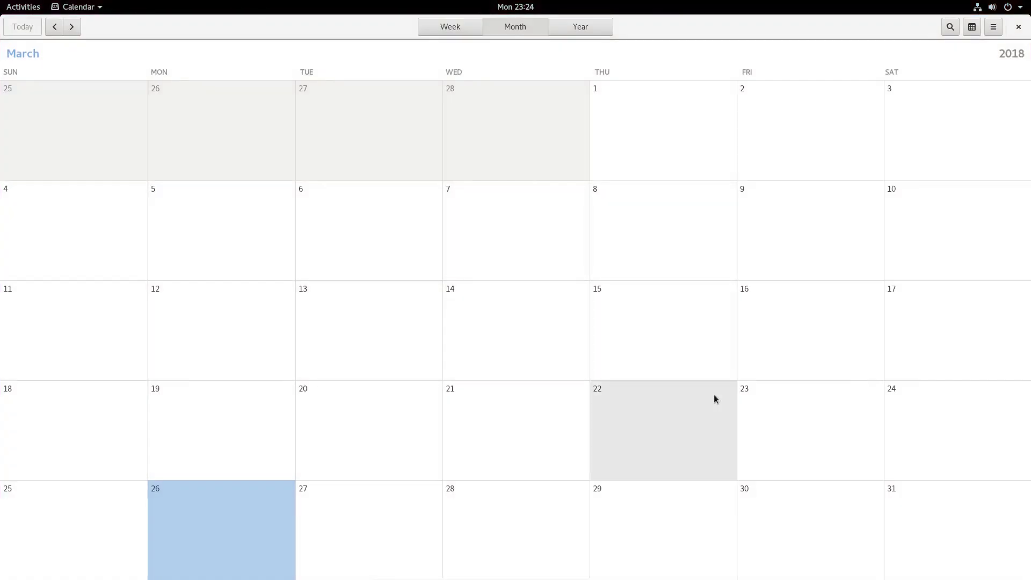
pyautogui.click(993, 31)
pyautogui.click(979, 92)
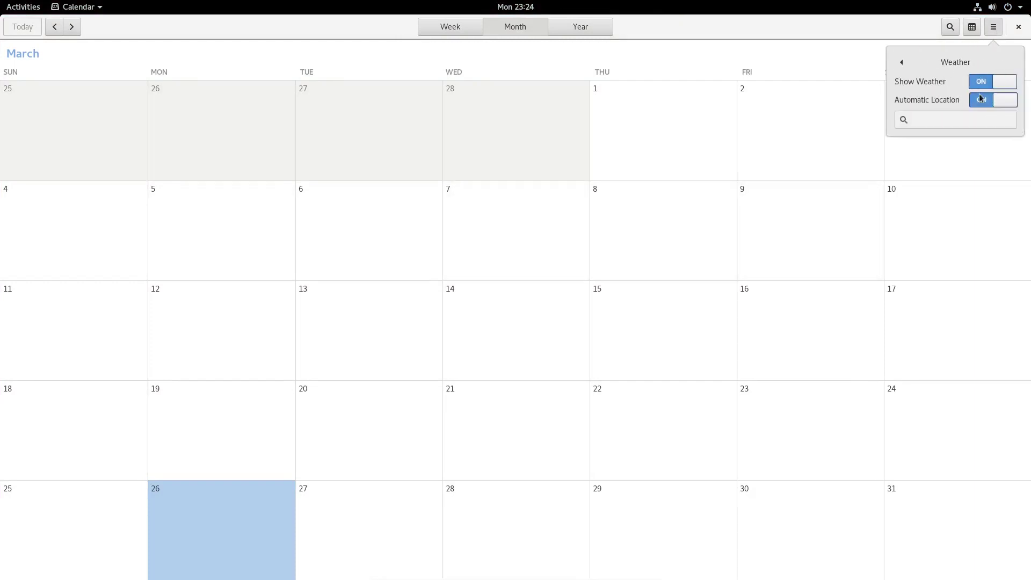
pyautogui.click(907, 64)
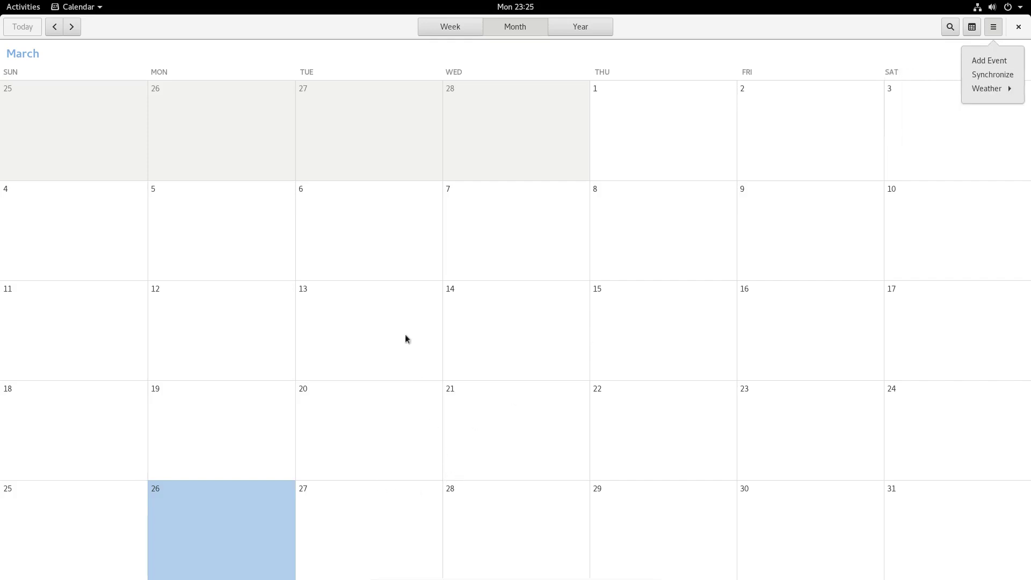
pyautogui.click(1019, 30)
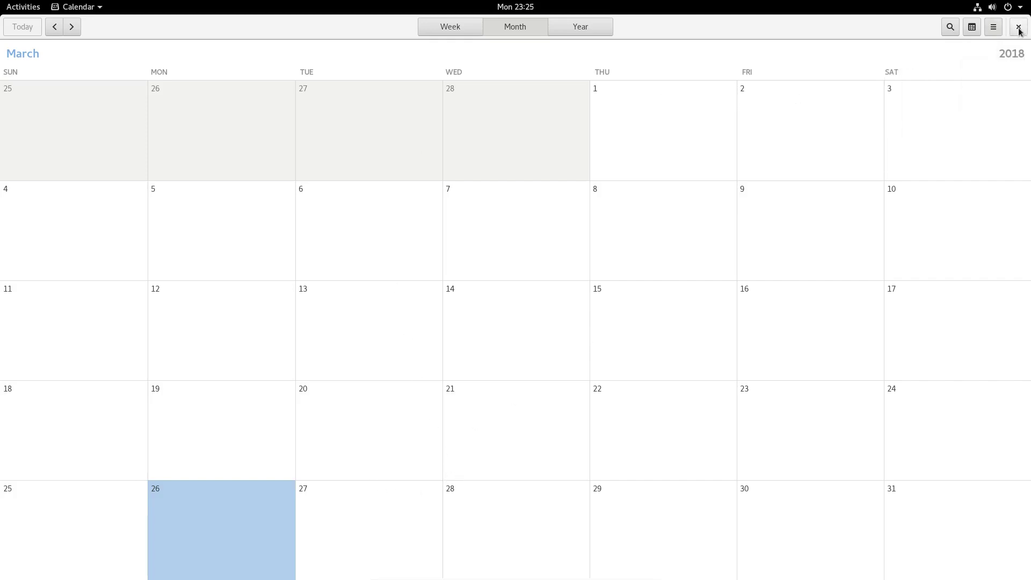
pyautogui.click(1018, 30)
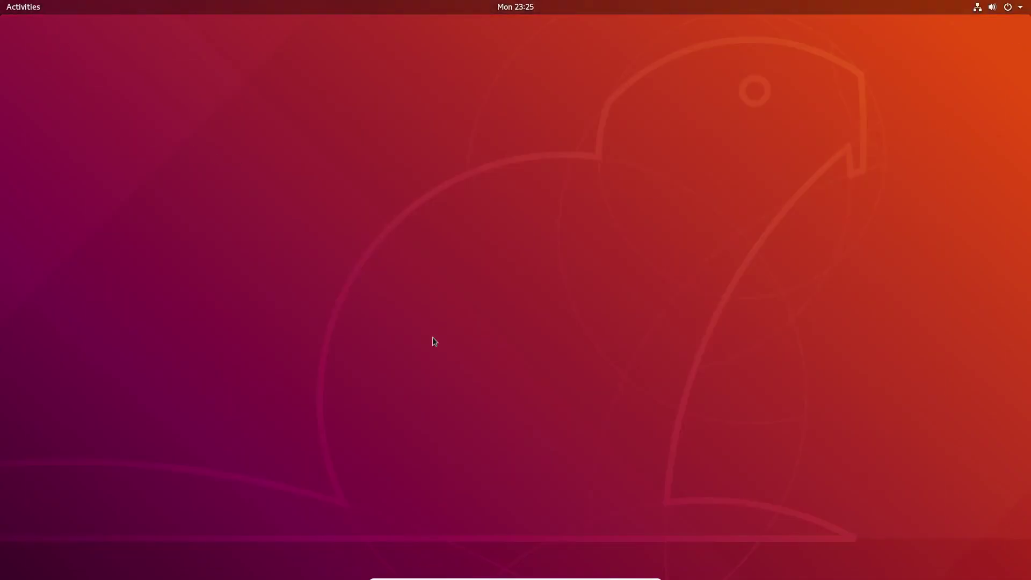
pyautogui.moveTo(0, 0)
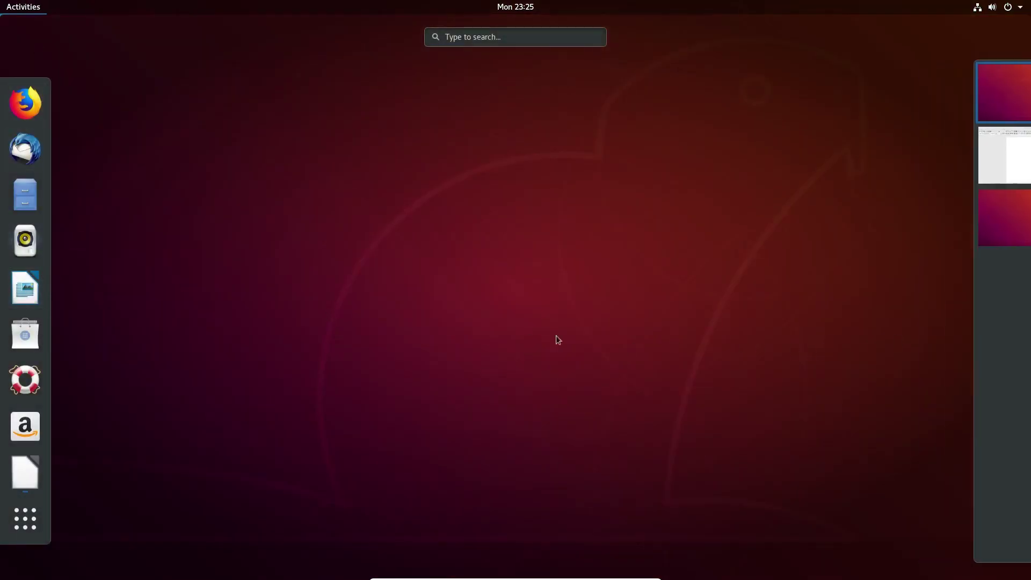
pyautogui.click(37, 526)
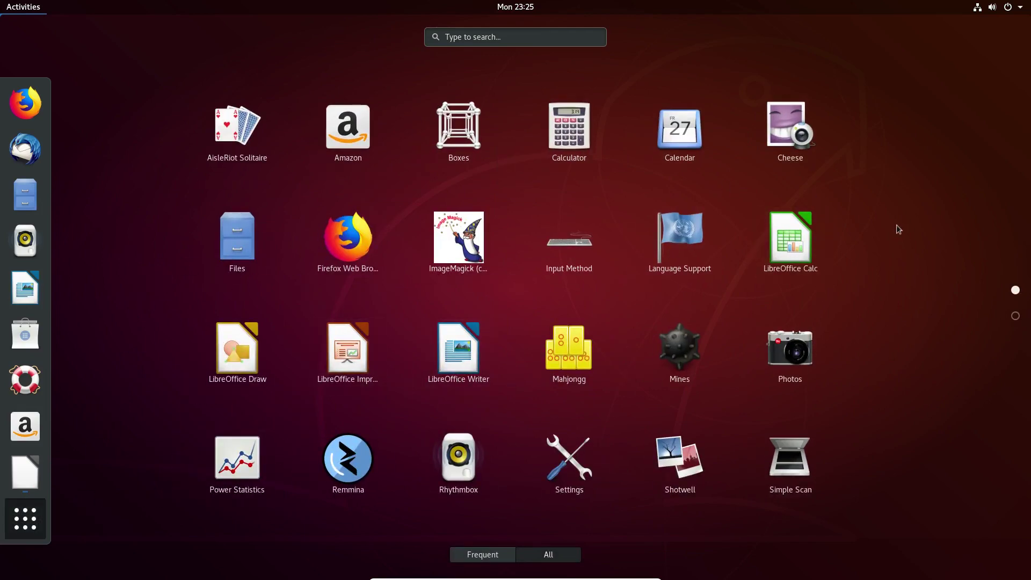
pyautogui.scroll(-1, 899, 236)
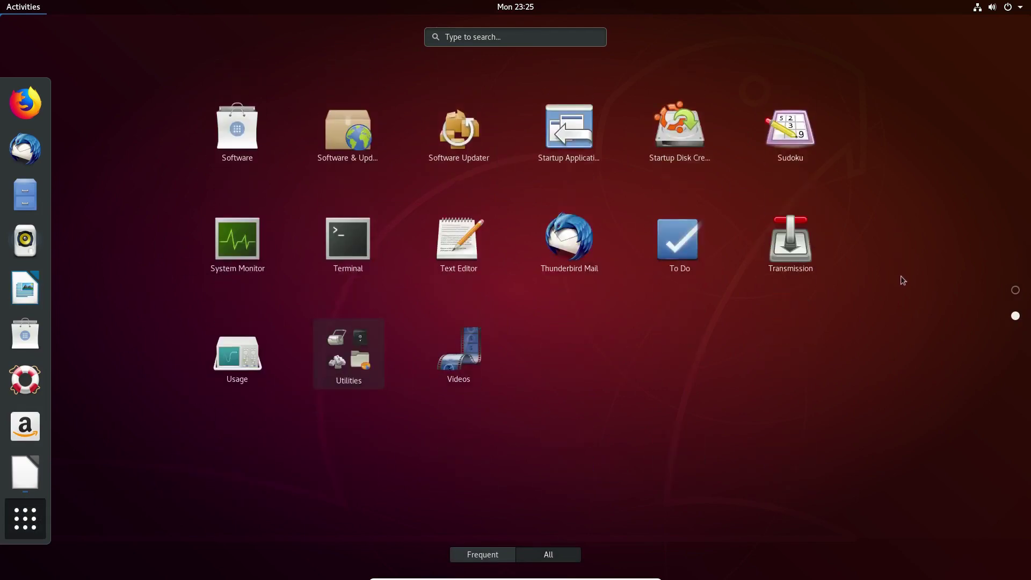
pyautogui.scroll(1, 901, 276)
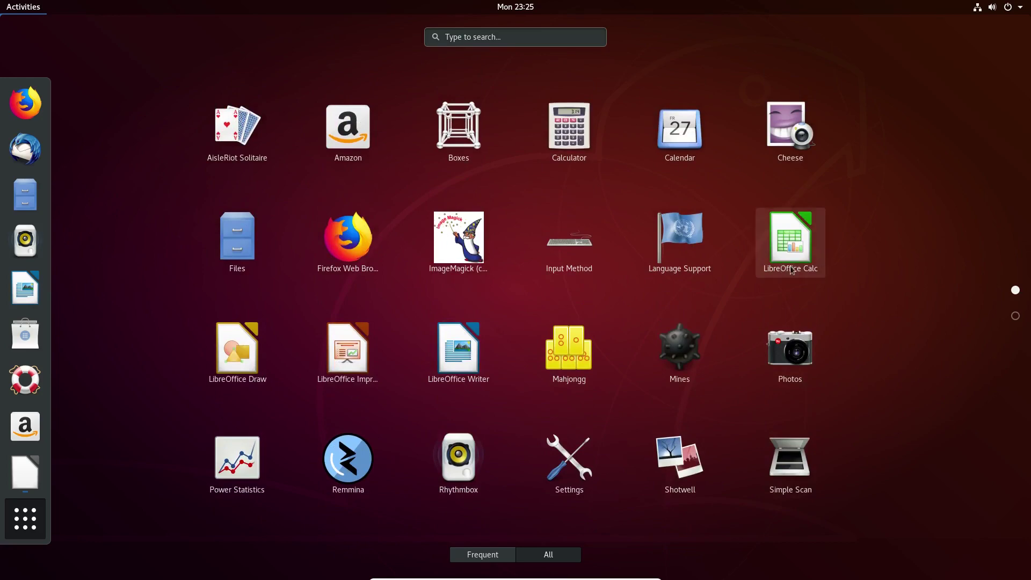
pyautogui.click(237, 240)
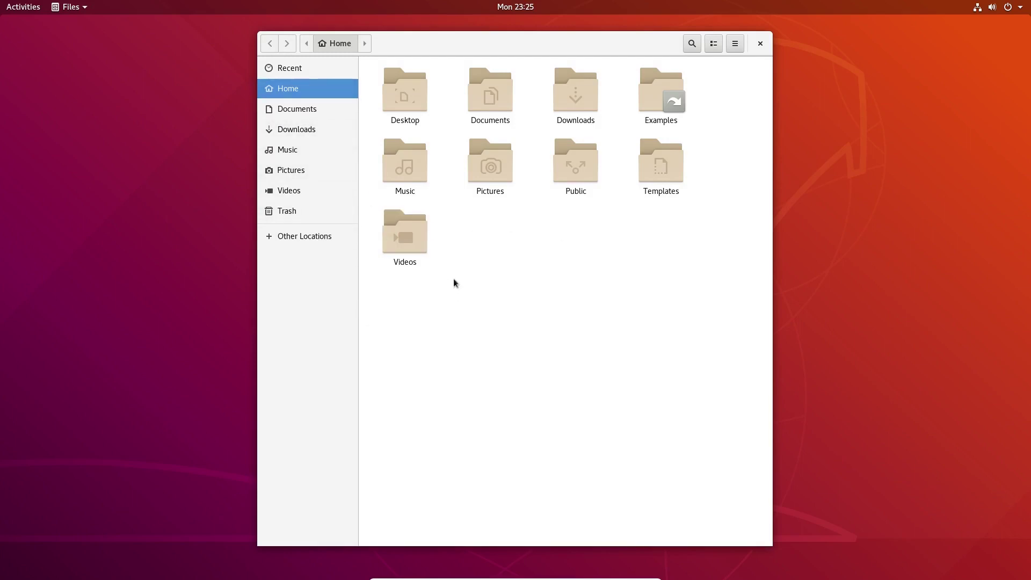
# Step: Close Files and show the full application grid from the Activities overview
pyautogui.click(760, 43)
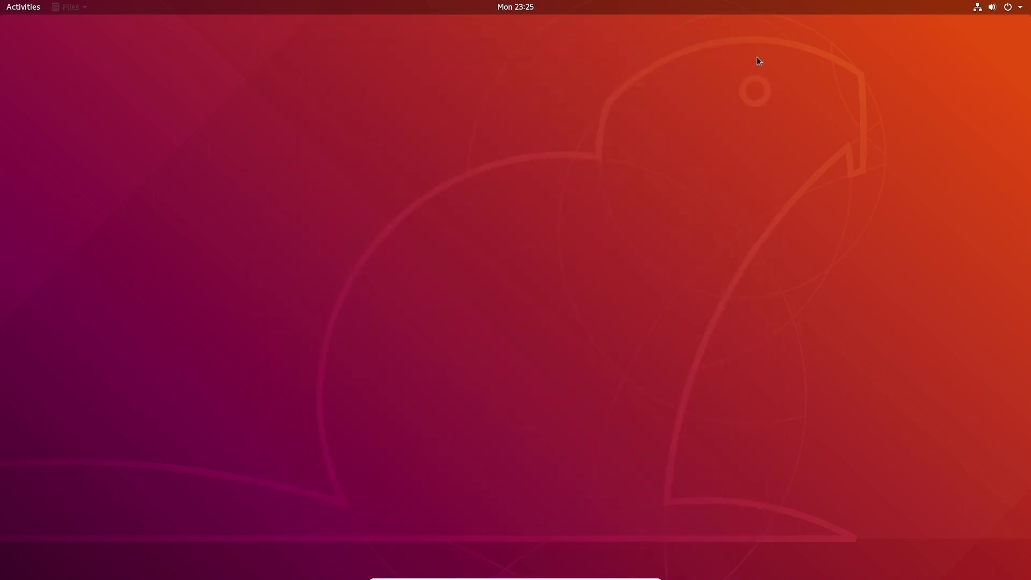
pyautogui.click(21, 7)
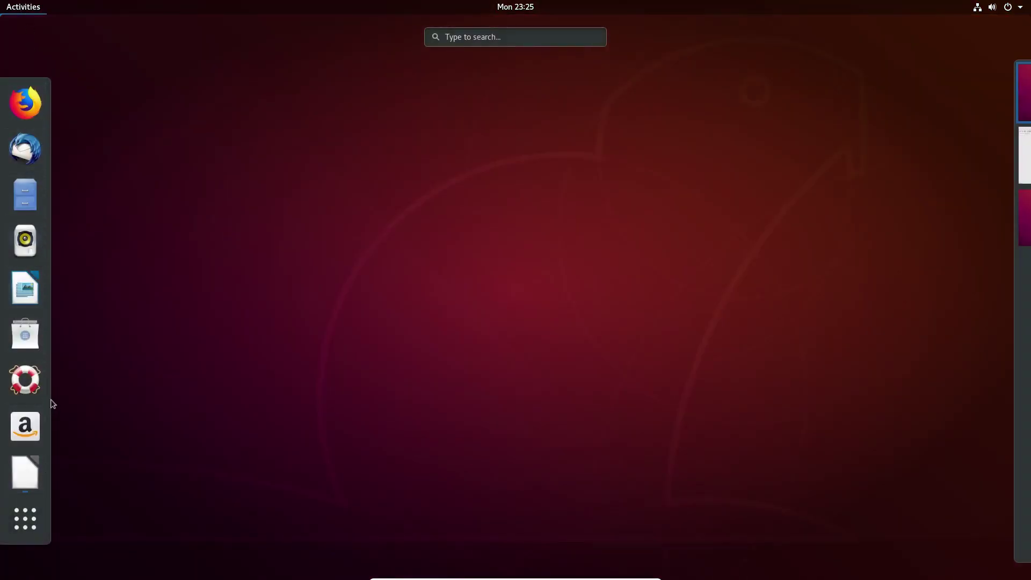
pyautogui.moveTo(1030, 312)
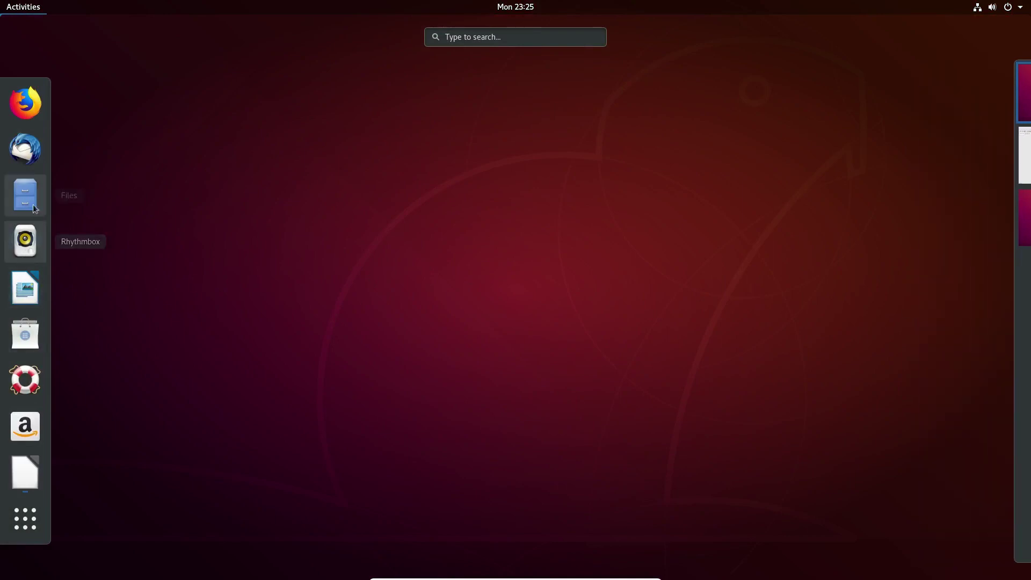
pyautogui.click(16, 520)
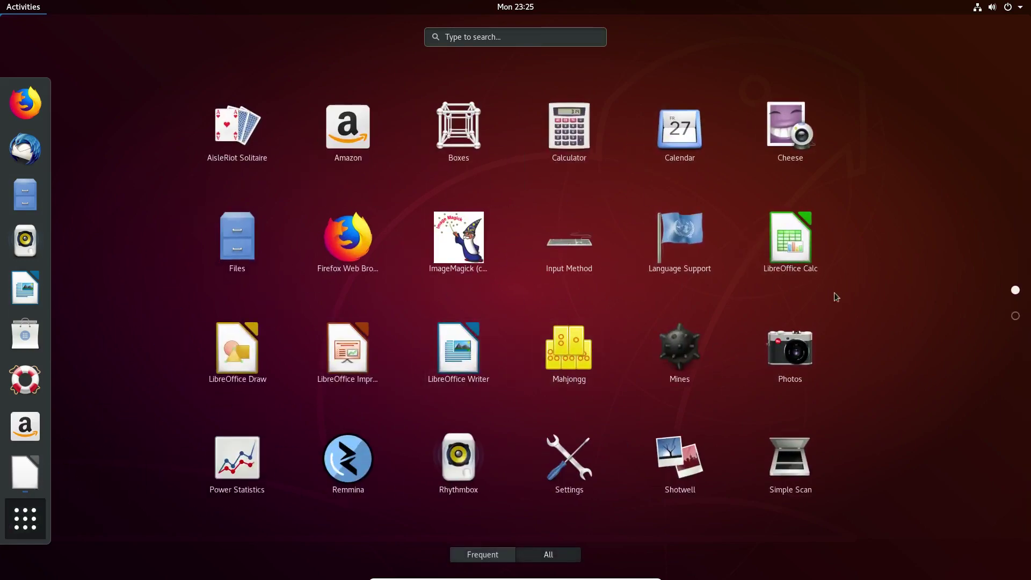
# Step: Scroll between the application grid pages, ending back on page one
pyautogui.scroll(-1, 853, 292)
pyautogui.scroll(1, 853, 291)
pyautogui.scroll(-1, 875, 269)
pyautogui.scroll(1, 879, 272)
pyautogui.scroll(-1, 876, 269)
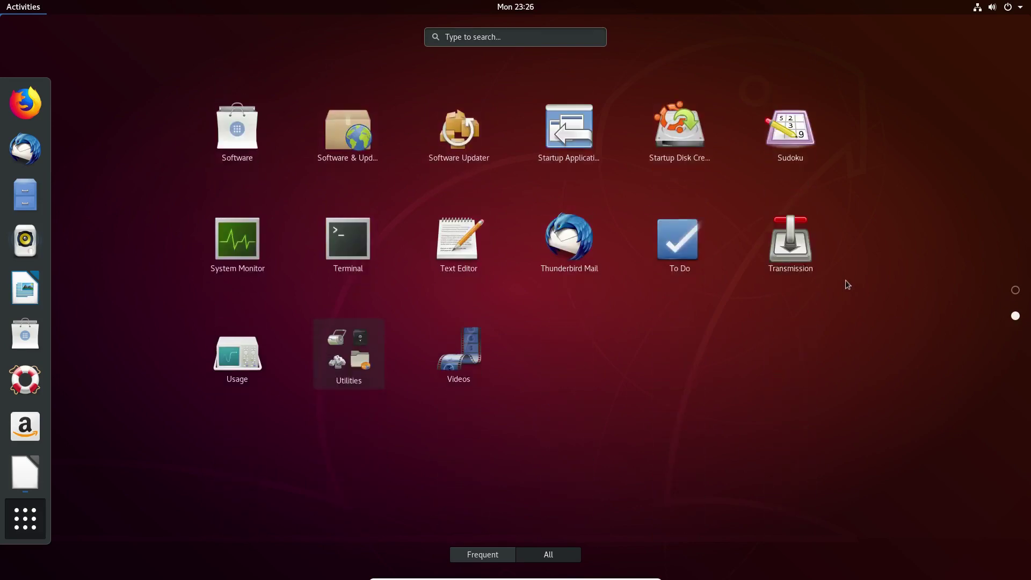
pyautogui.scroll(1, 908, 333)
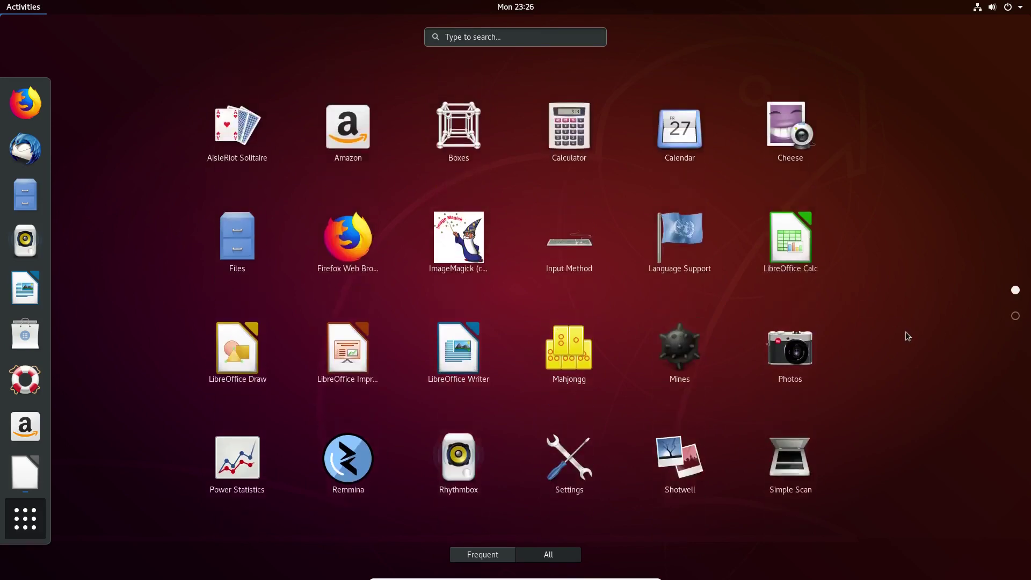